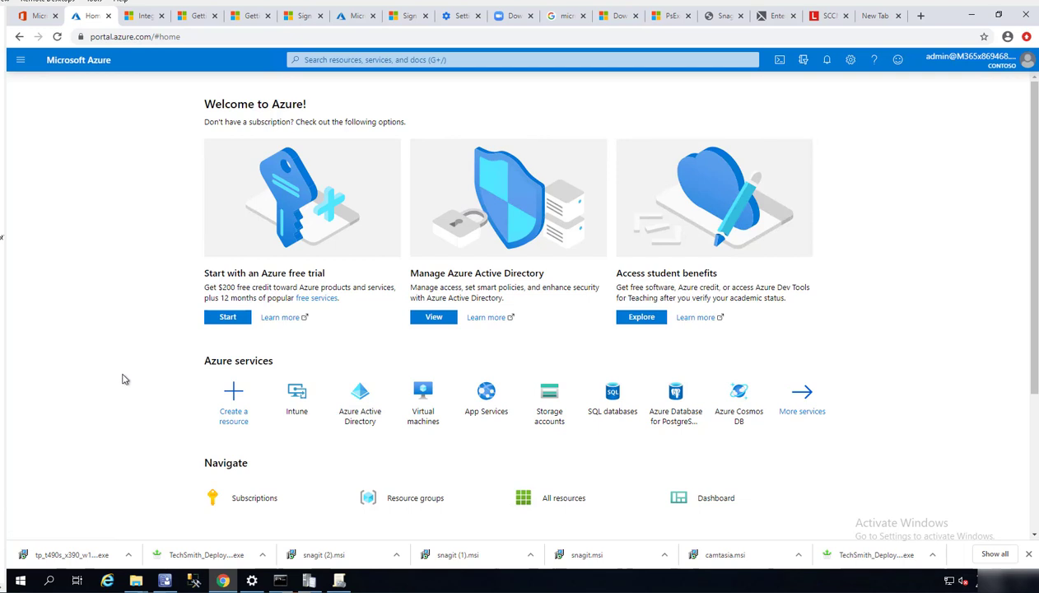
# Open the Windows 10 update rings list within Intune's software updates
pyautogui.click(304, 404)
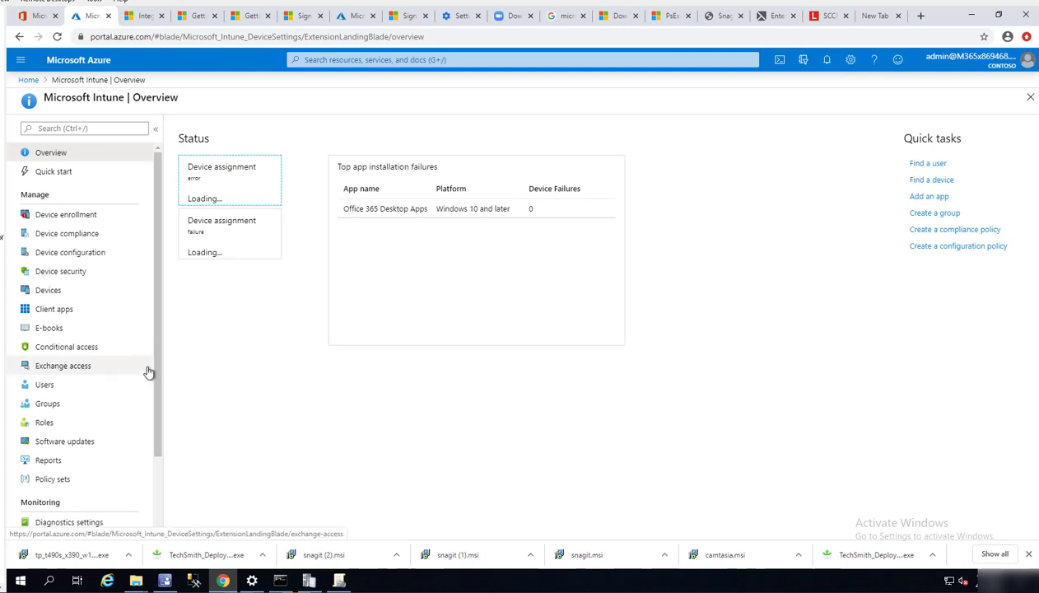
pyautogui.scroll(-1, 159, 380)
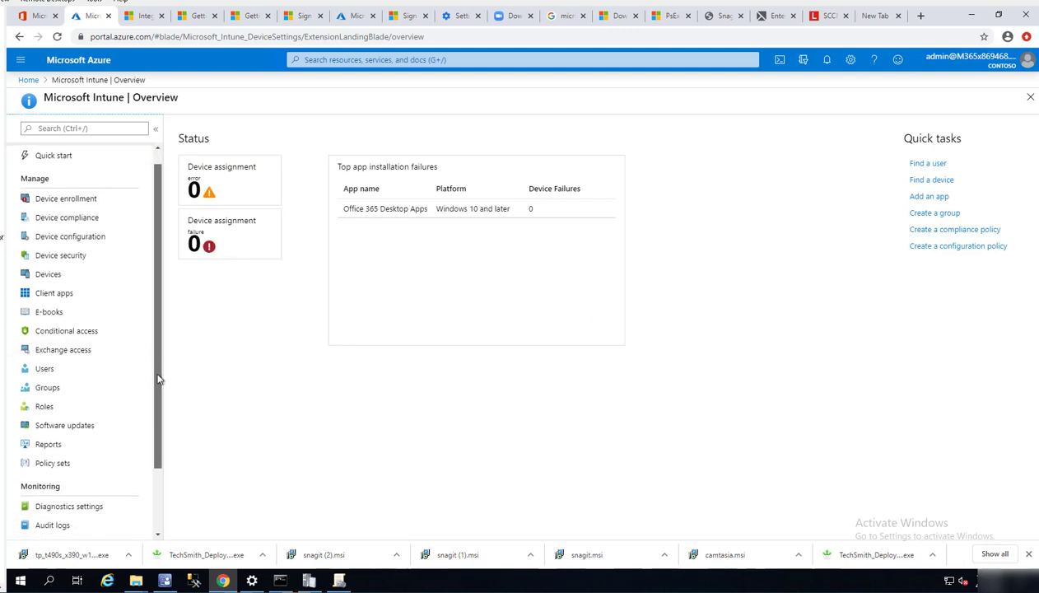
pyautogui.scroll(-2, 155, 381)
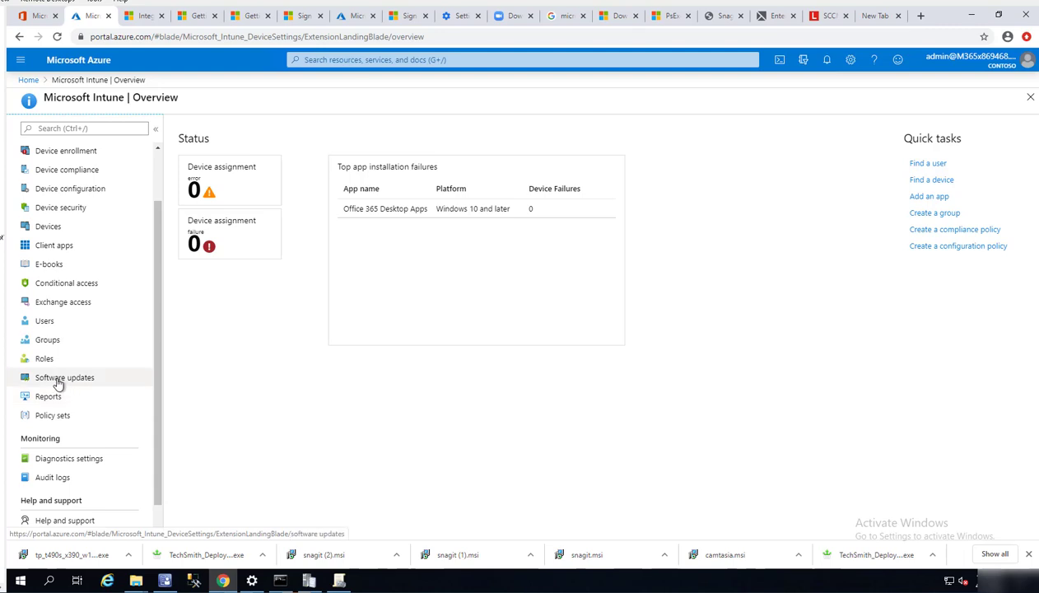
pyautogui.click(58, 379)
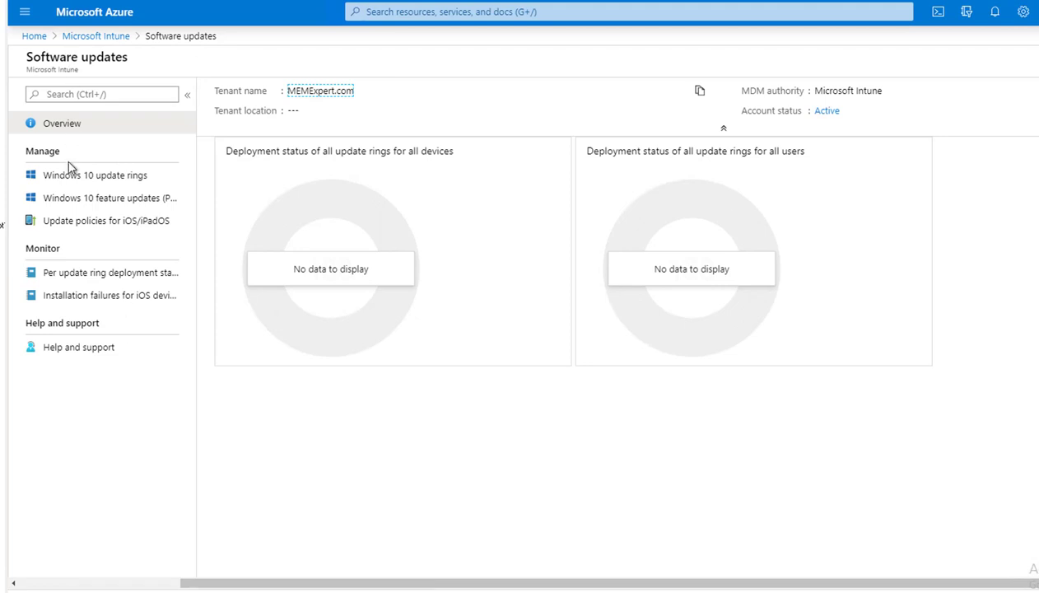
pyautogui.click(114, 180)
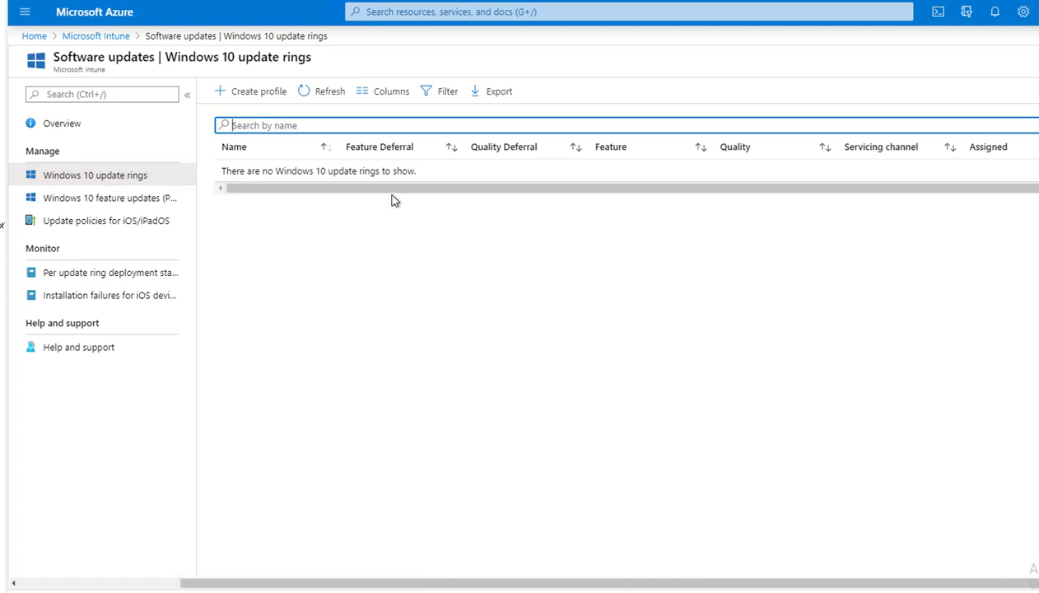
# Start a new update ring profile named "Windows 10 Update Test" with no description and proceed to the update ring settings
pyautogui.click(254, 95)
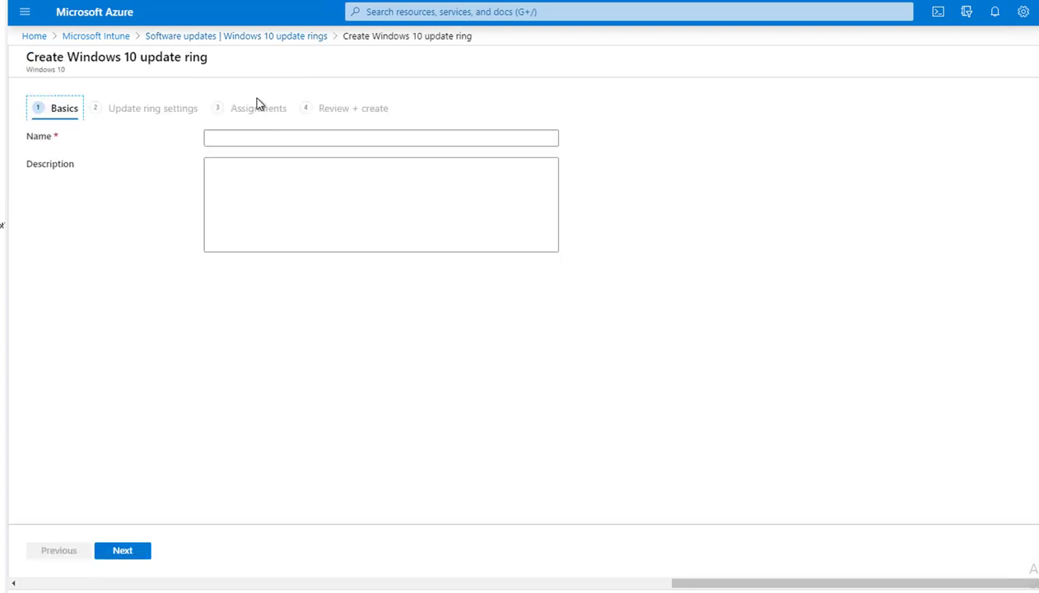
pyautogui.click(252, 138)
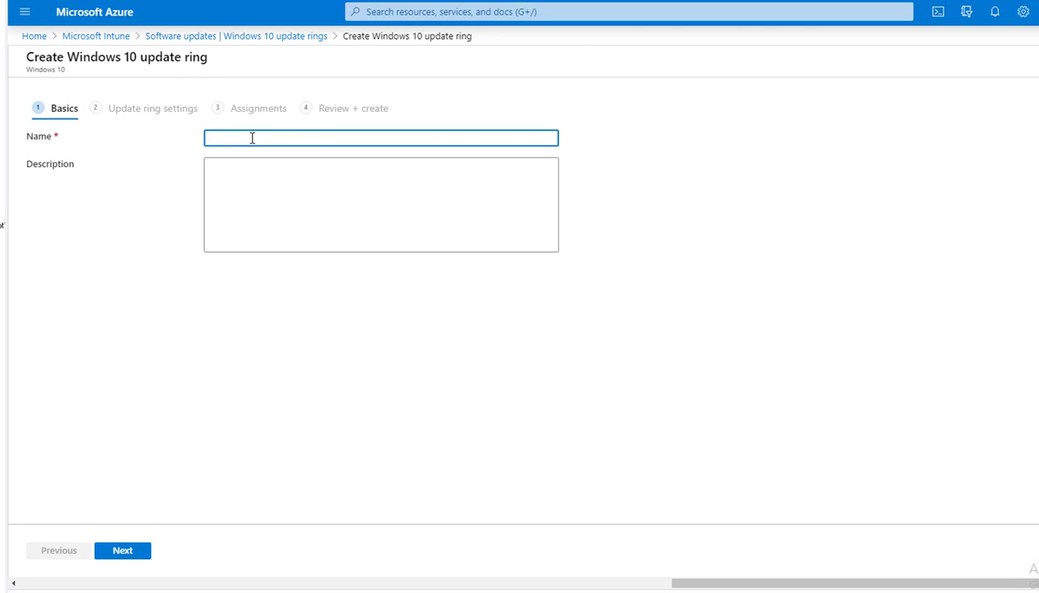
pyautogui.write('Windows 10 Update Test')
pyautogui.press('BackSpace')
pyautogui.press('BackSpace')
pyautogui.press('BackSpace')
pyautogui.write('est')
pyautogui.click(296, 200)
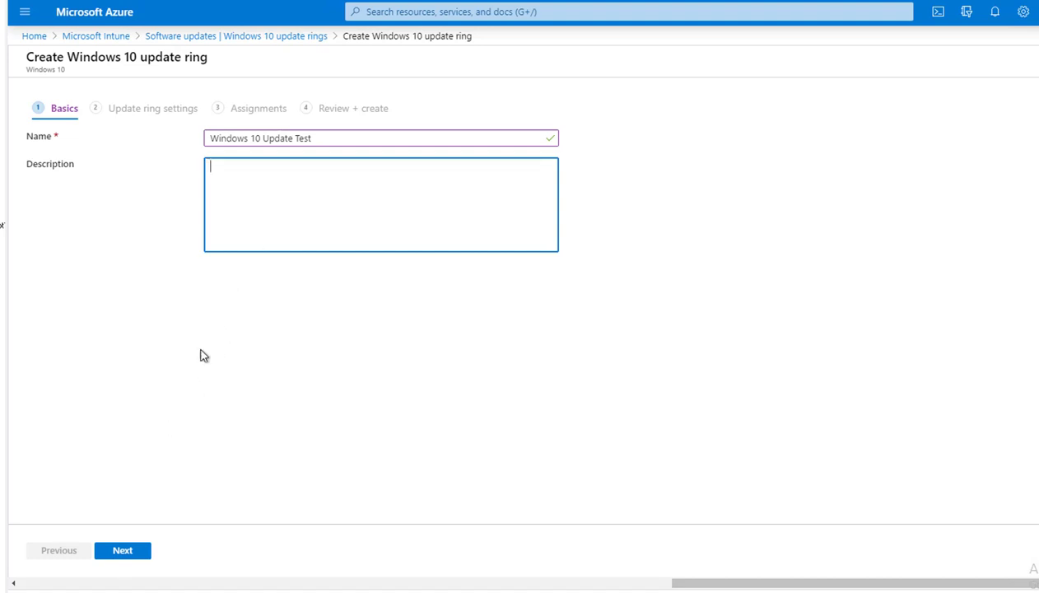
pyautogui.click(413, 401)
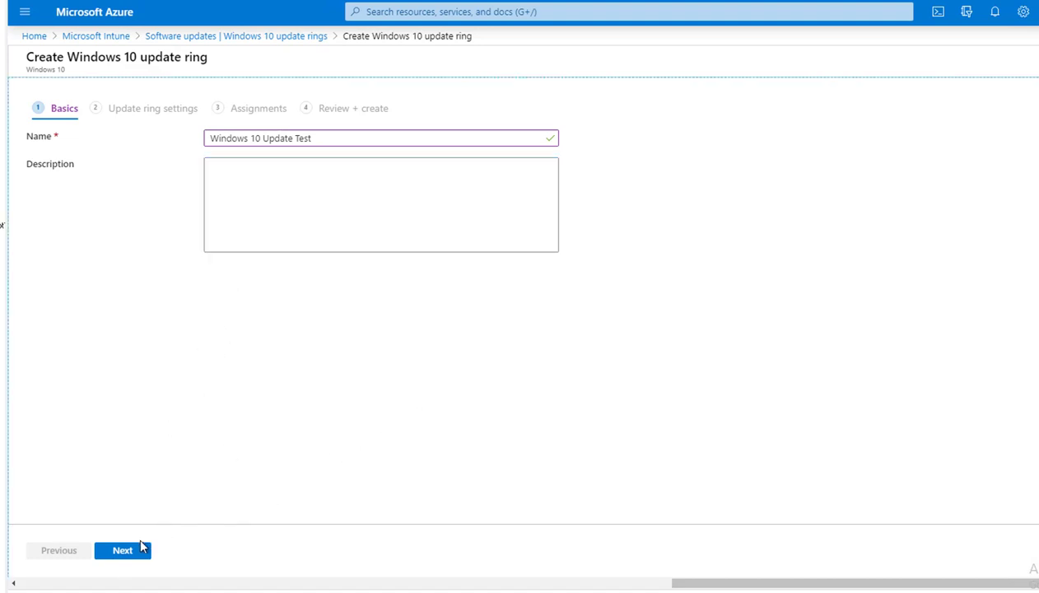
pyautogui.click(123, 550)
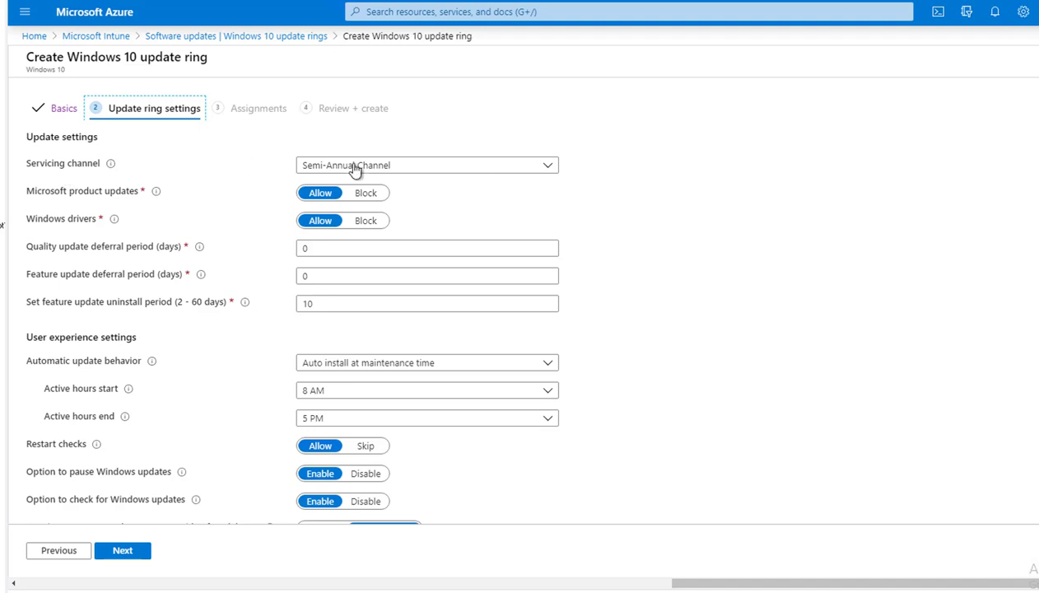
# Review the servicing channel choices, and try the Block option for Microsoft product updates and Windows drivers before returning both to Allow
pyautogui.click(403, 173)
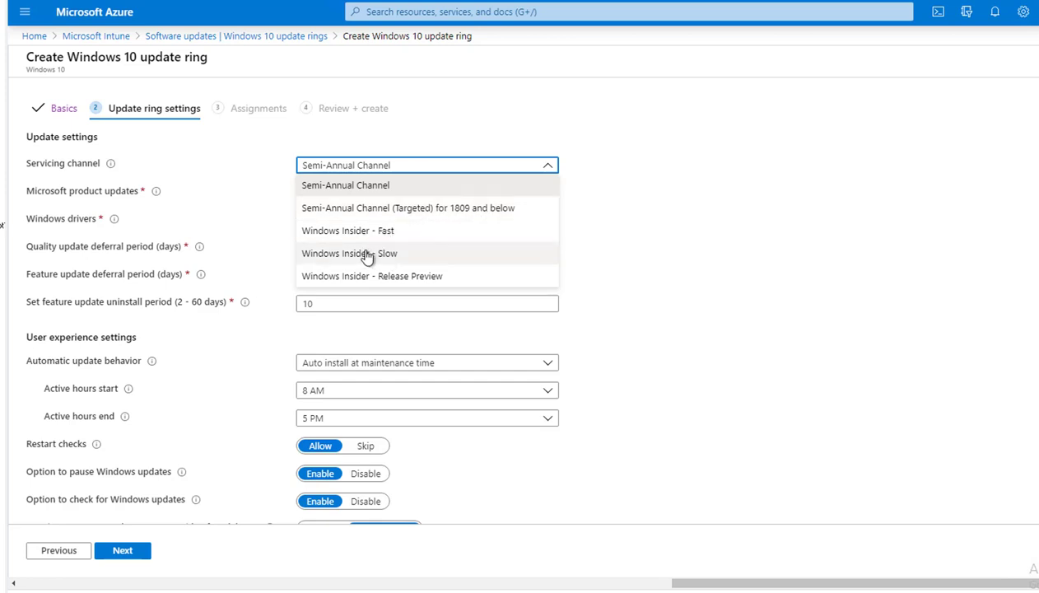
pyautogui.click(445, 165)
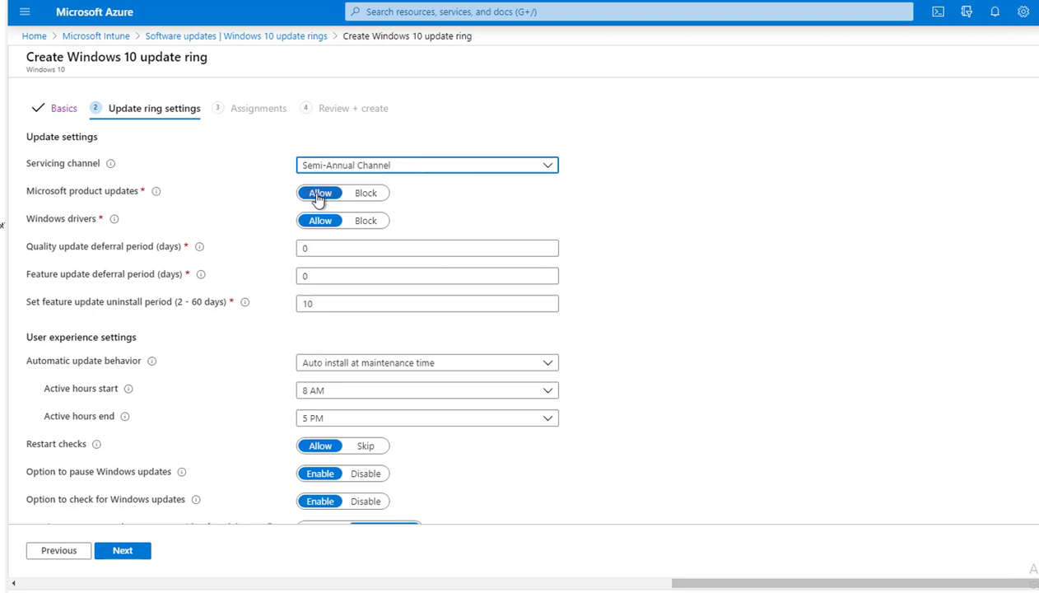
pyautogui.moveTo(157, 197)
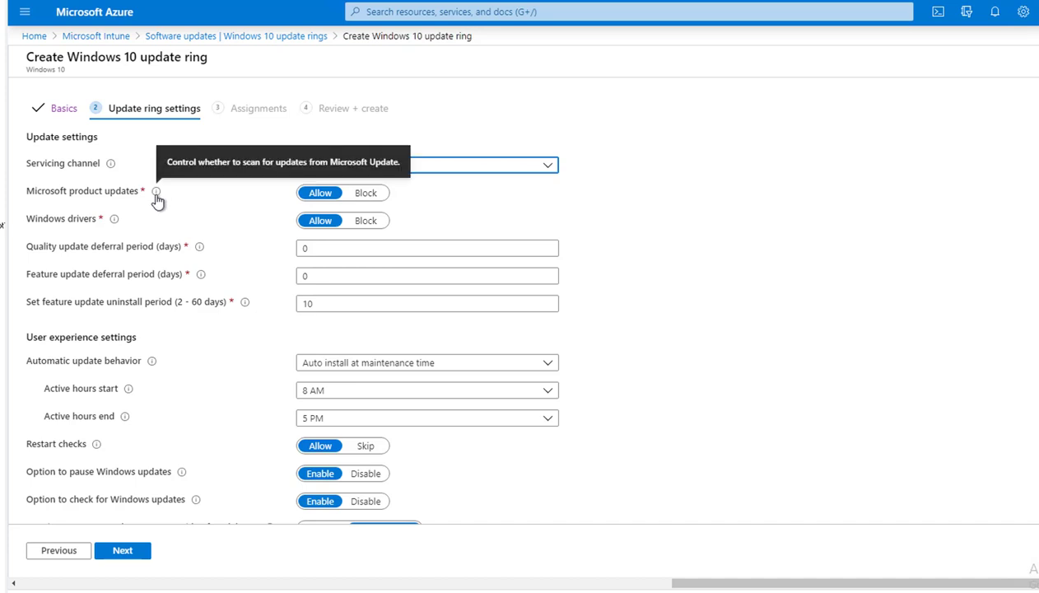
pyautogui.click(364, 196)
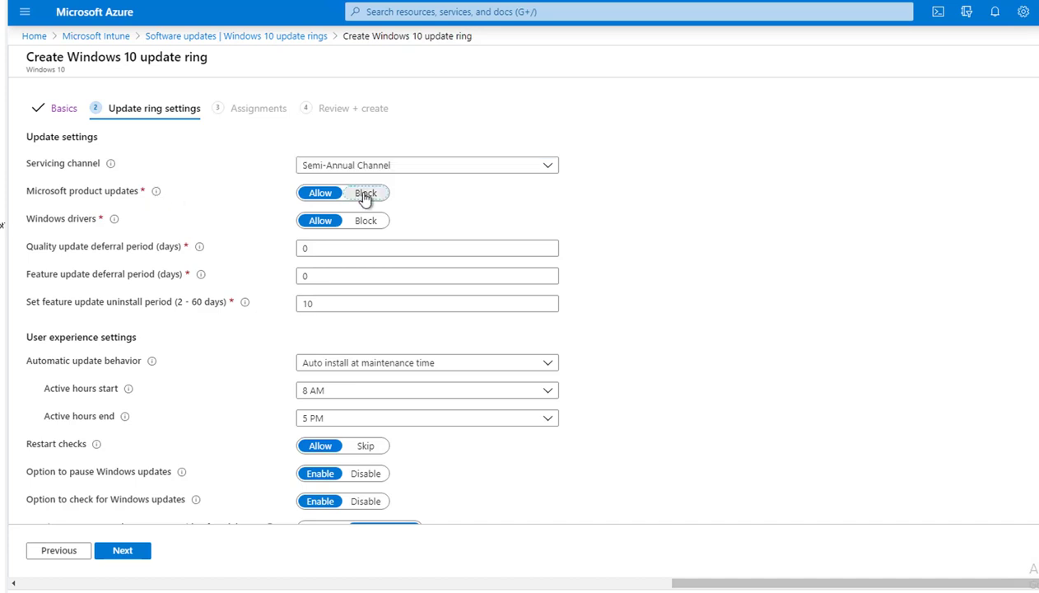
pyautogui.click(317, 195)
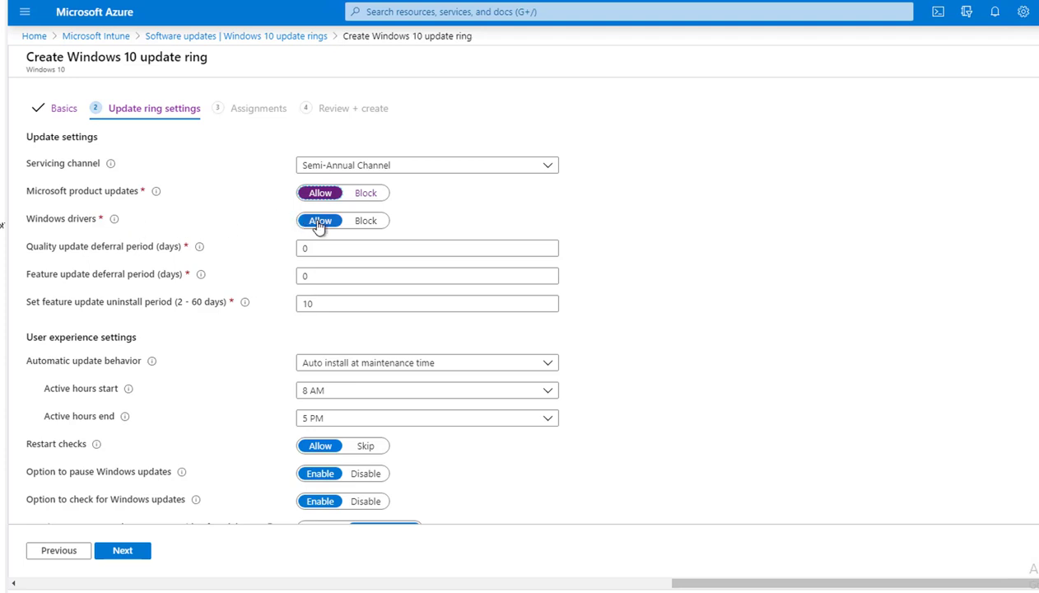
pyautogui.click(366, 223)
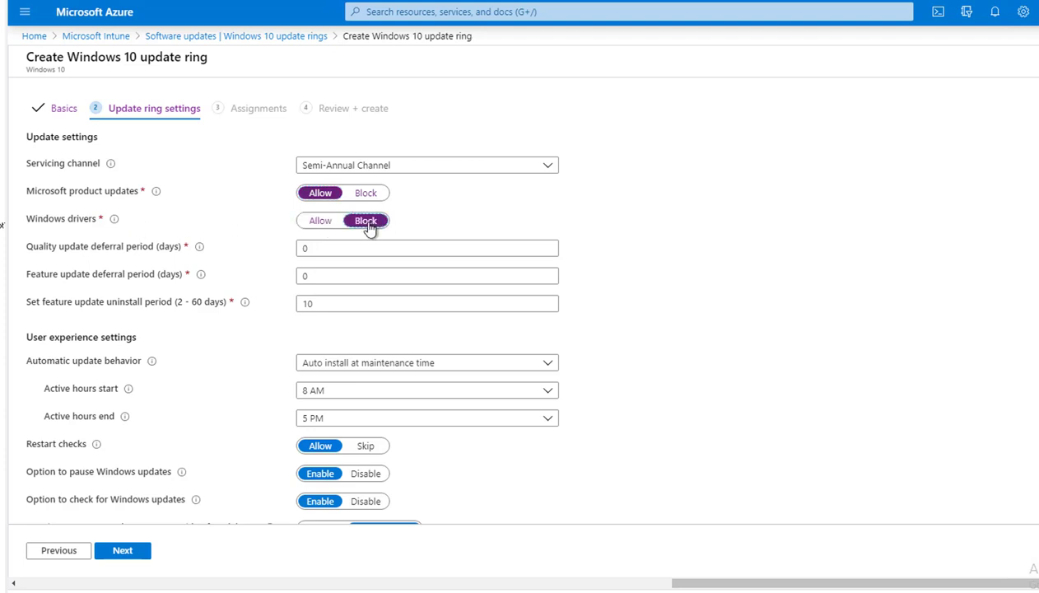
pyautogui.click(322, 224)
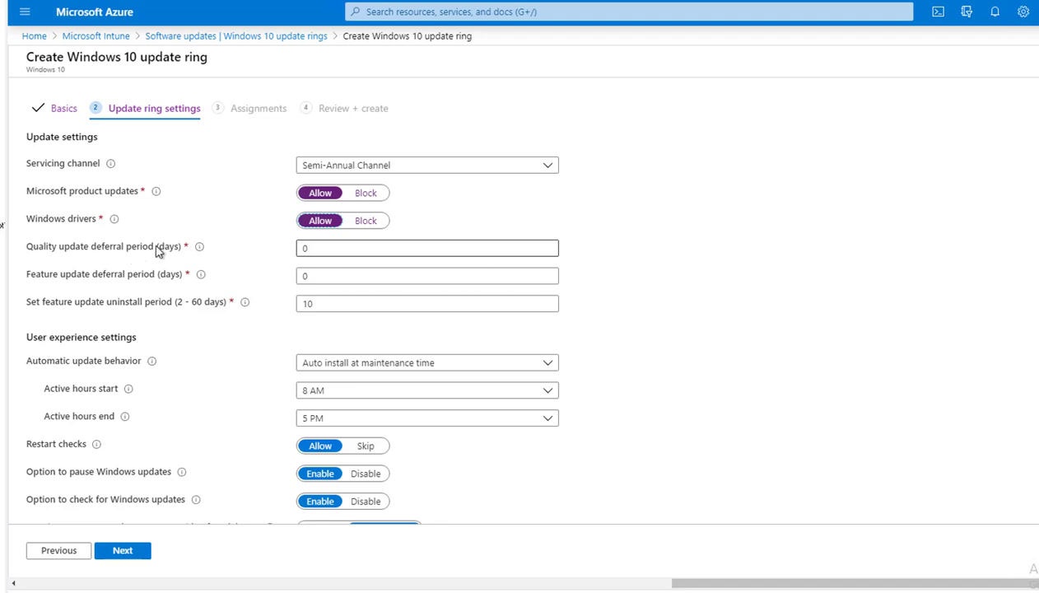
# Try a quality update deferral period of 3 days and return it to 0
pyautogui.moveTo(195, 252)
pyautogui.click(315, 245)
pyautogui.hotkey('ctrl', 'a')
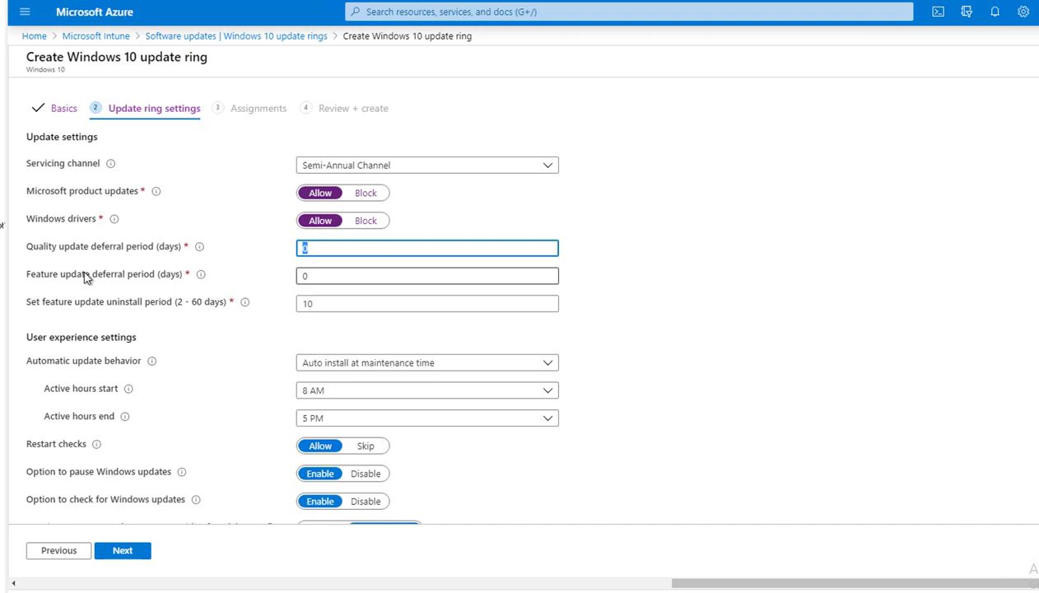
pyautogui.write('3')
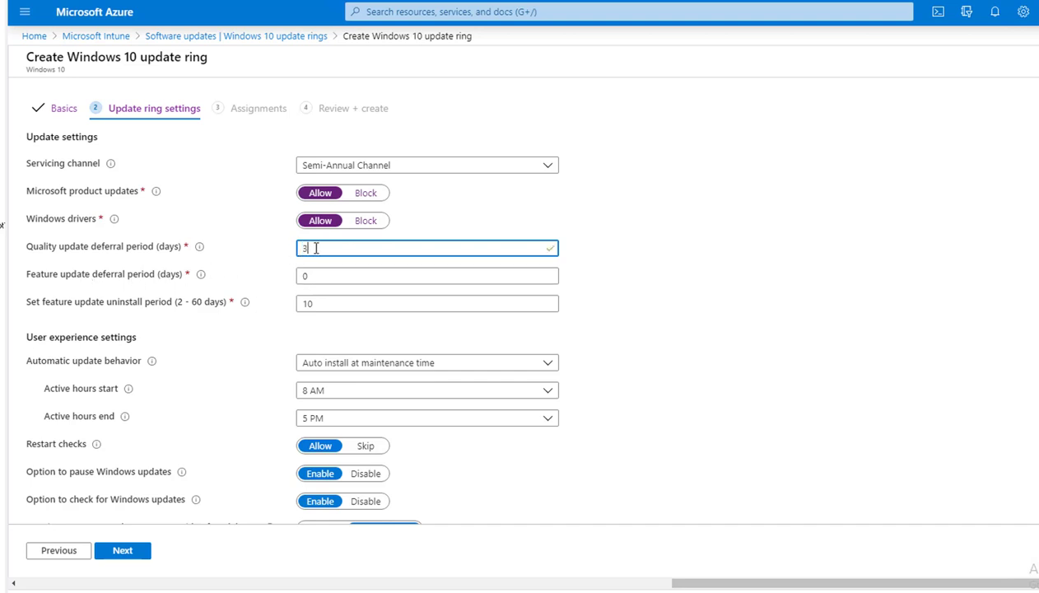
pyautogui.moveTo(313, 246); pyautogui.dragTo(181, 258)
pyautogui.write('0')
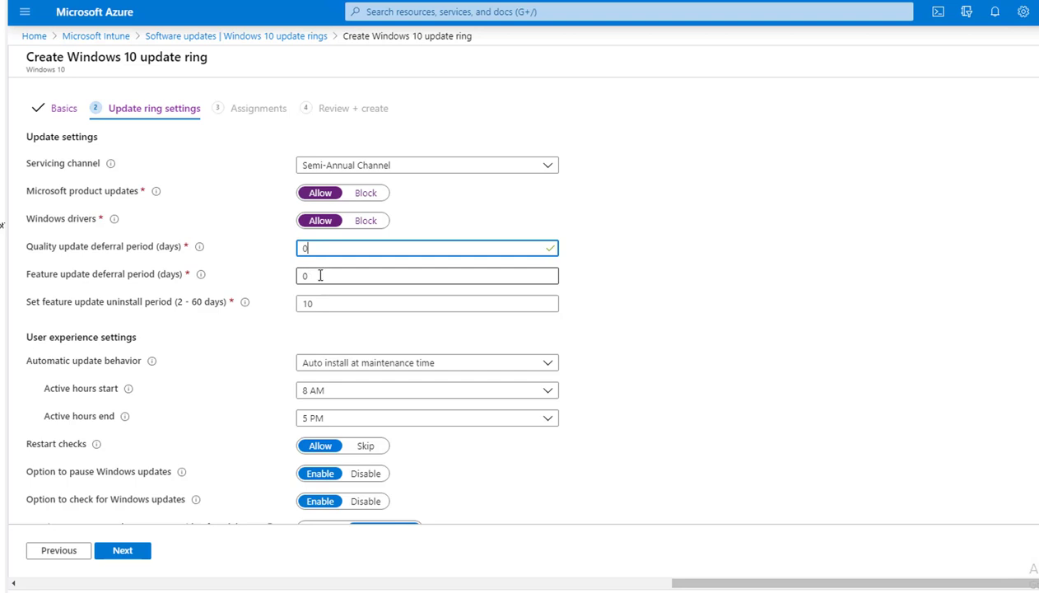
# Try a feature update deferral period of 5 days and return it to 0
pyautogui.moveTo(320, 275); pyautogui.dragTo(288, 281)
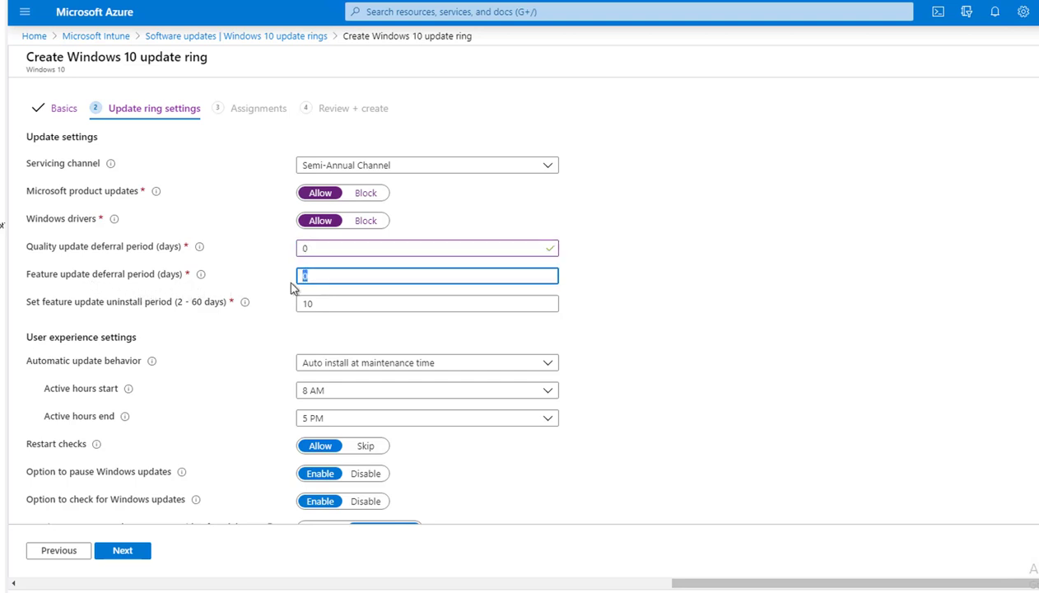
pyautogui.click(318, 276)
pyautogui.moveTo(318, 276); pyautogui.dragTo(241, 277)
pyautogui.write('5')
pyautogui.moveTo(312, 276); pyautogui.dragTo(251, 287)
pyautogui.click(309, 277)
pyautogui.moveTo(314, 278); pyautogui.dragTo(58, 296)
pyautogui.write('0')
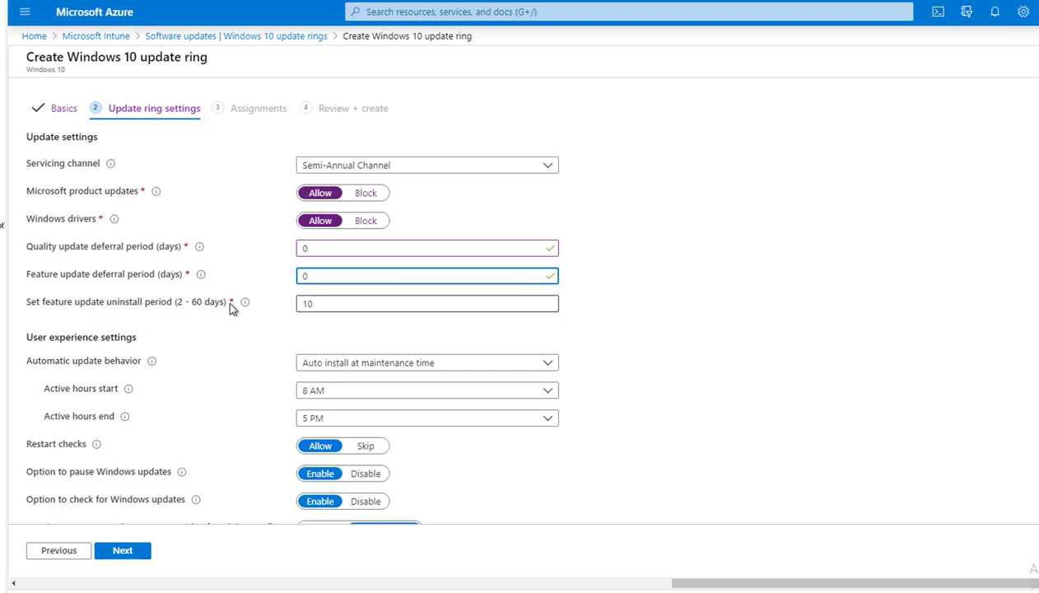
# Set the automatic update behavior to "Auto install and restart at maintenance time"
pyautogui.doubleClick(327, 305)
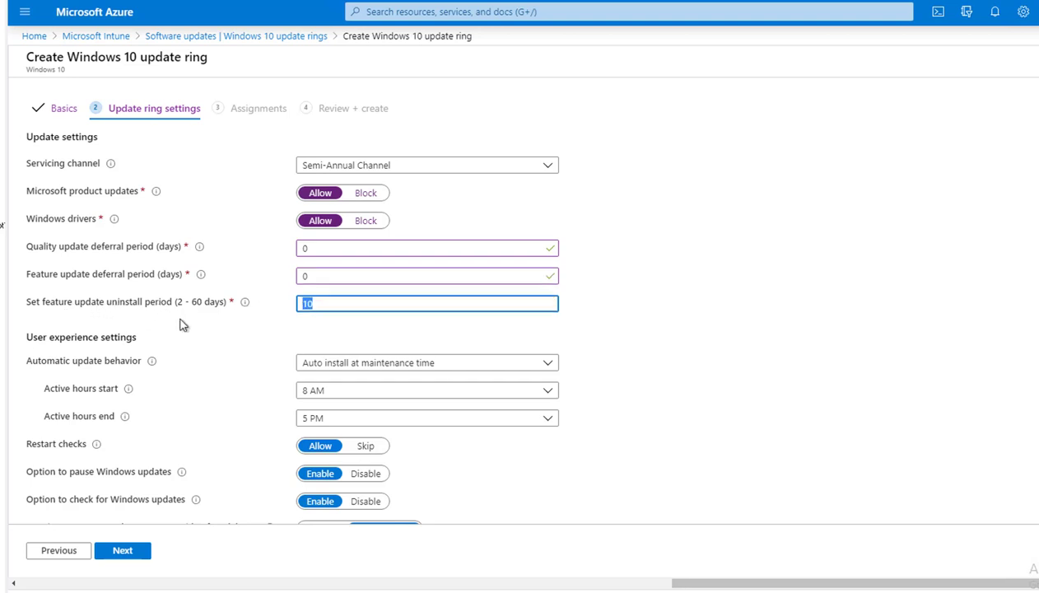
pyautogui.click(325, 304)
pyautogui.tripleClick(104, 246)
pyautogui.scroll(-3, 1031, 309)
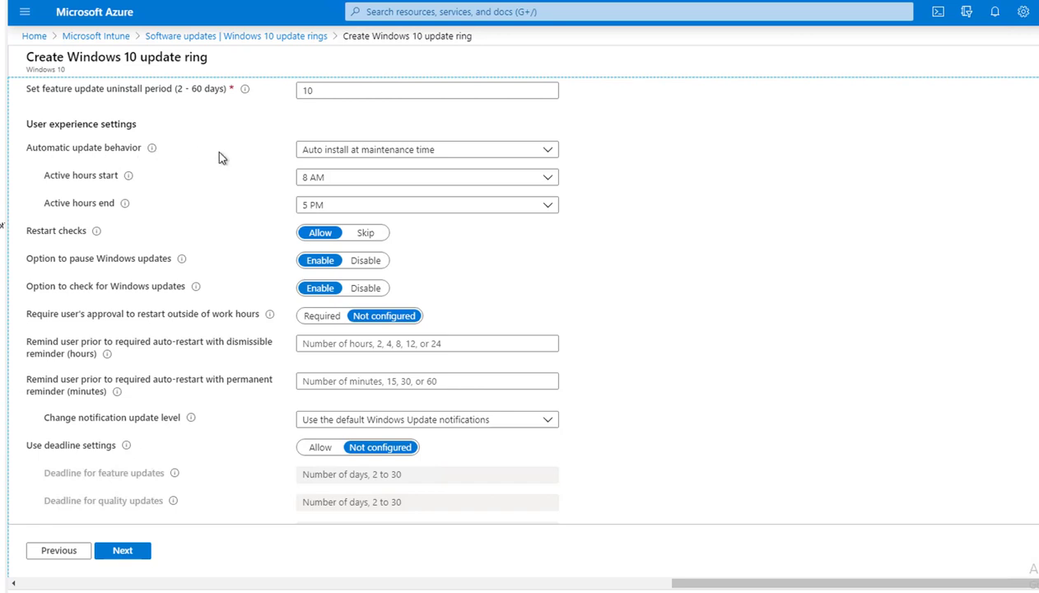
pyautogui.click(427, 151)
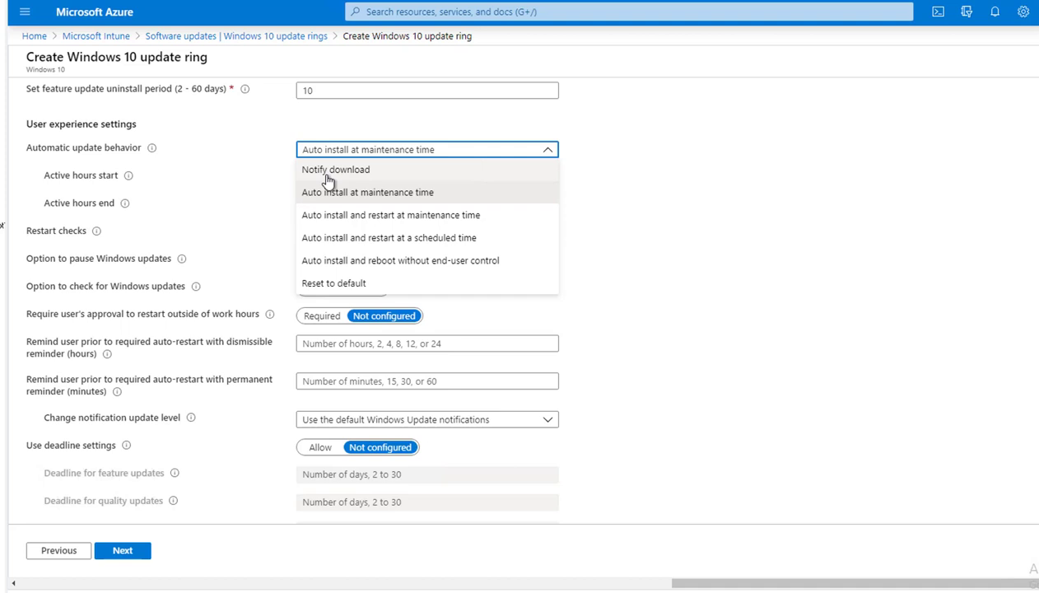
pyautogui.click(403, 217)
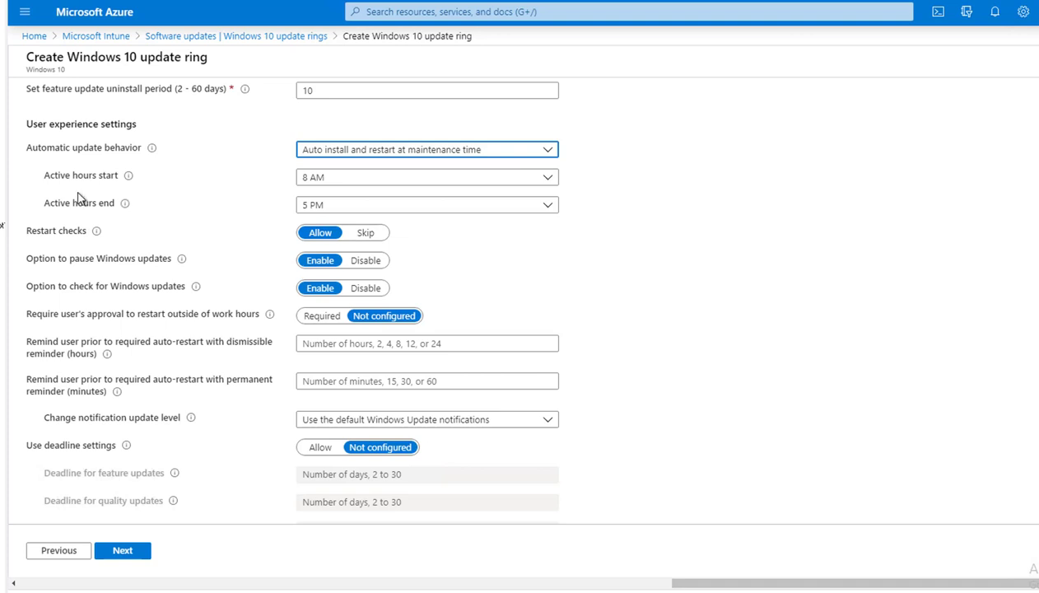
# Look through the available start times for active hours and leave the list without choosing another
pyautogui.click(549, 181)
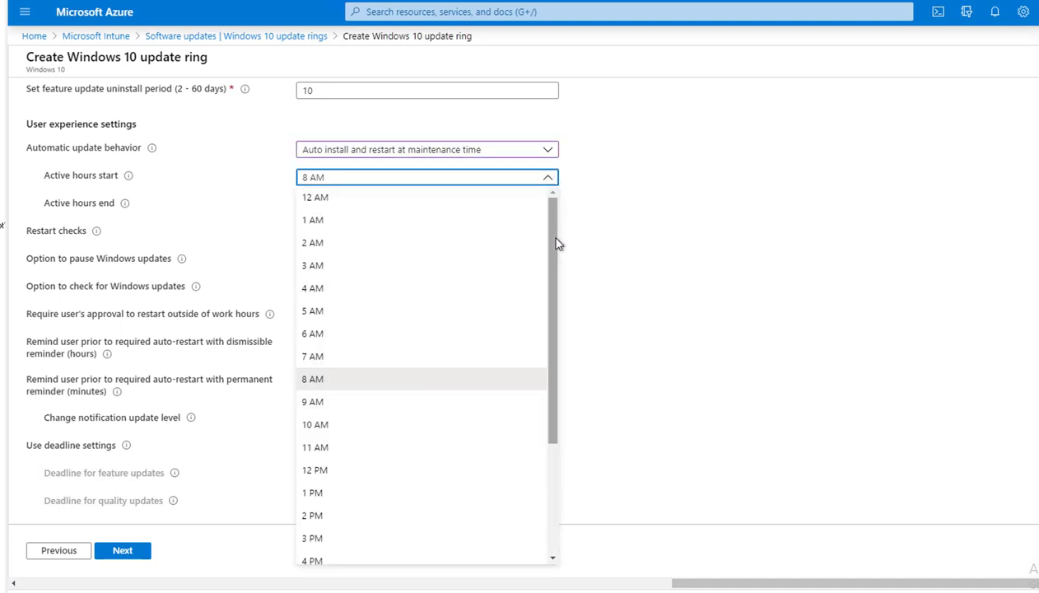
pyautogui.moveTo(552, 243); pyautogui.dragTo(550, 395)
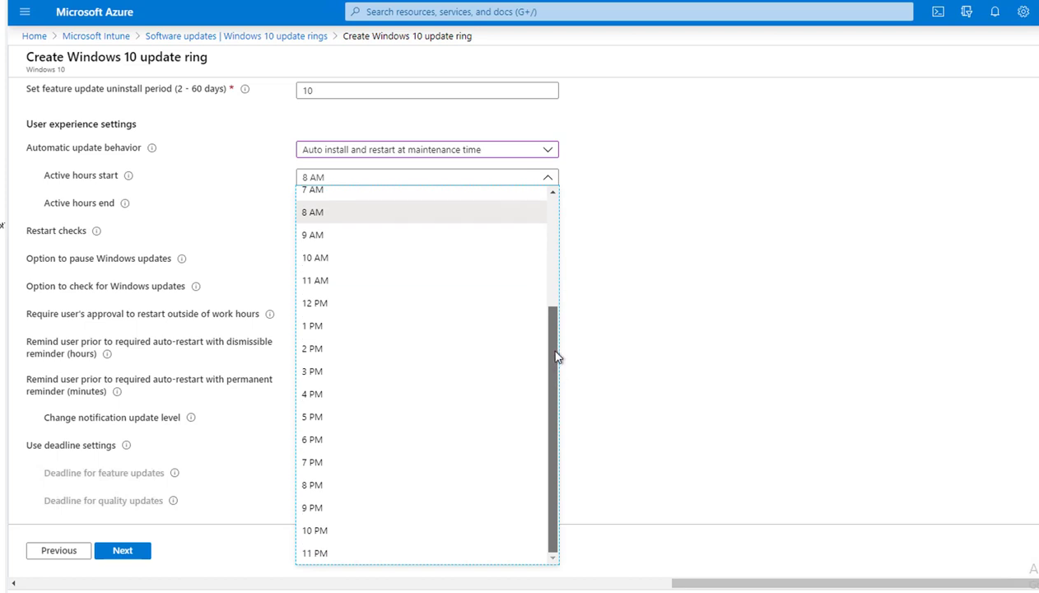
pyautogui.moveTo(555, 355); pyautogui.dragTo(548, 279)
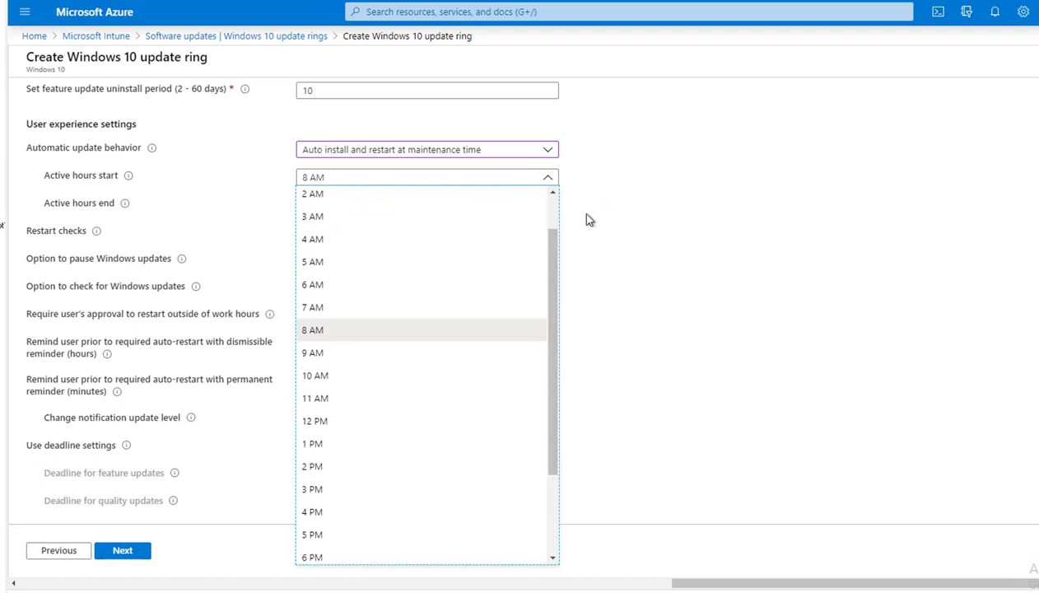
pyautogui.click(667, 202)
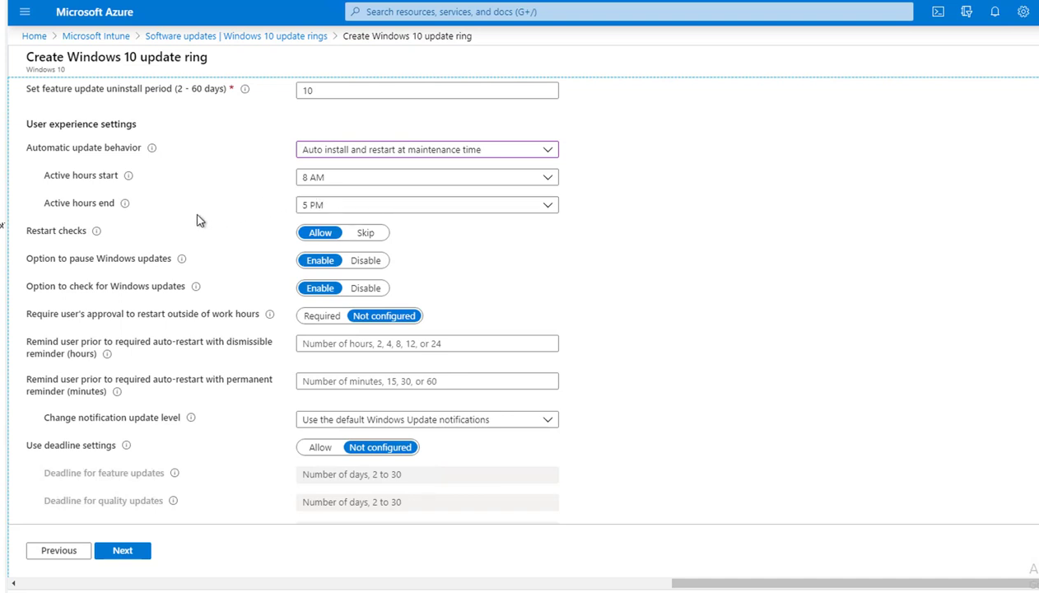
# Examine the explanations for active hours, restart checks, pausing and checking for updates, restart reminders and the notification update level
pyautogui.moveTo(128, 181)
pyautogui.moveTo(99, 238)
pyautogui.moveTo(188, 267)
pyautogui.moveTo(196, 291)
pyautogui.moveTo(107, 353)
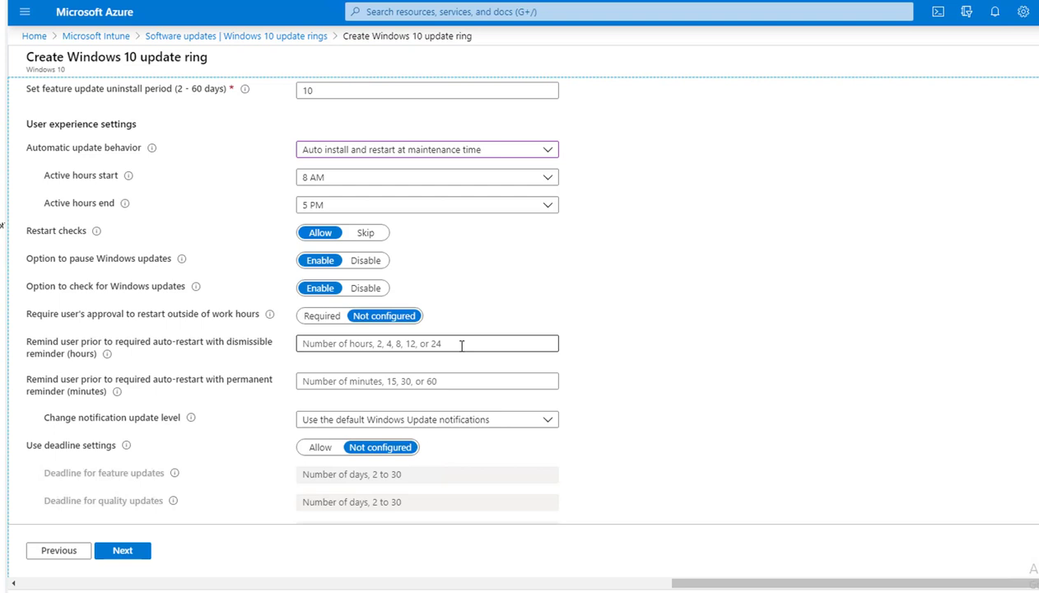
pyautogui.click(375, 346)
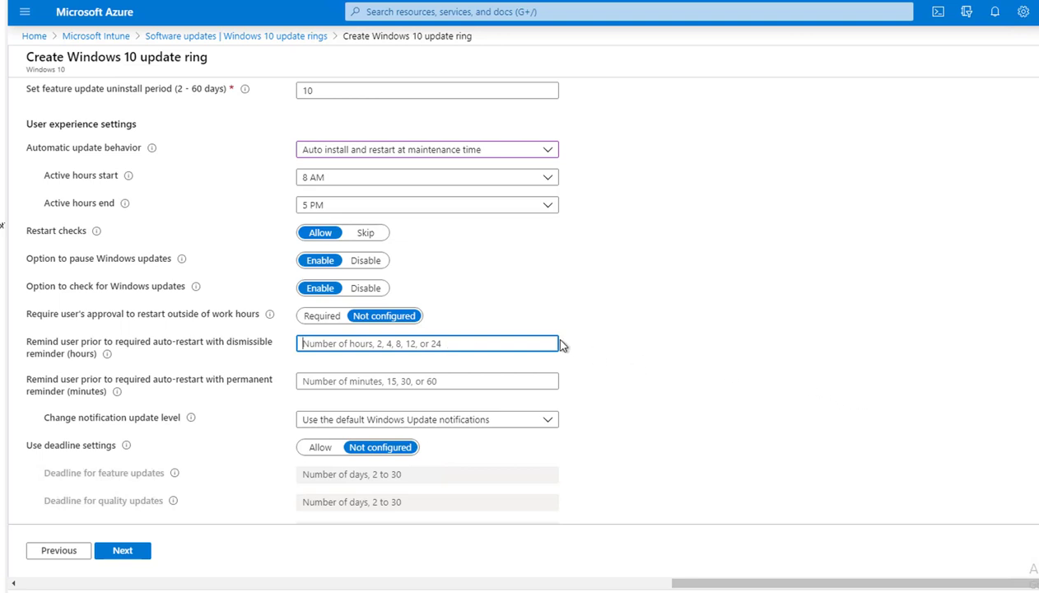
pyautogui.click(713, 355)
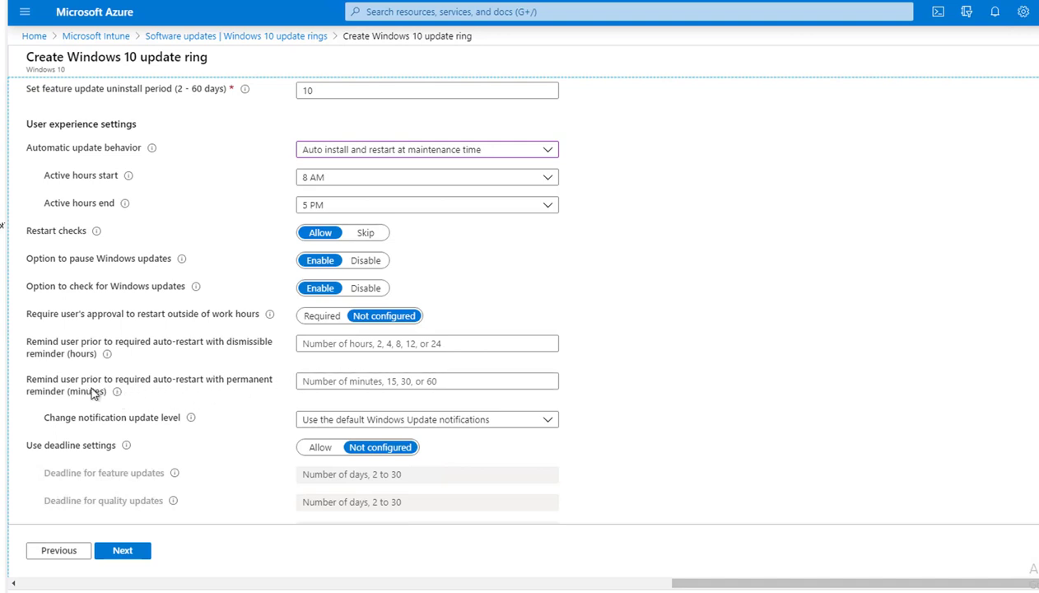
pyautogui.click(349, 382)
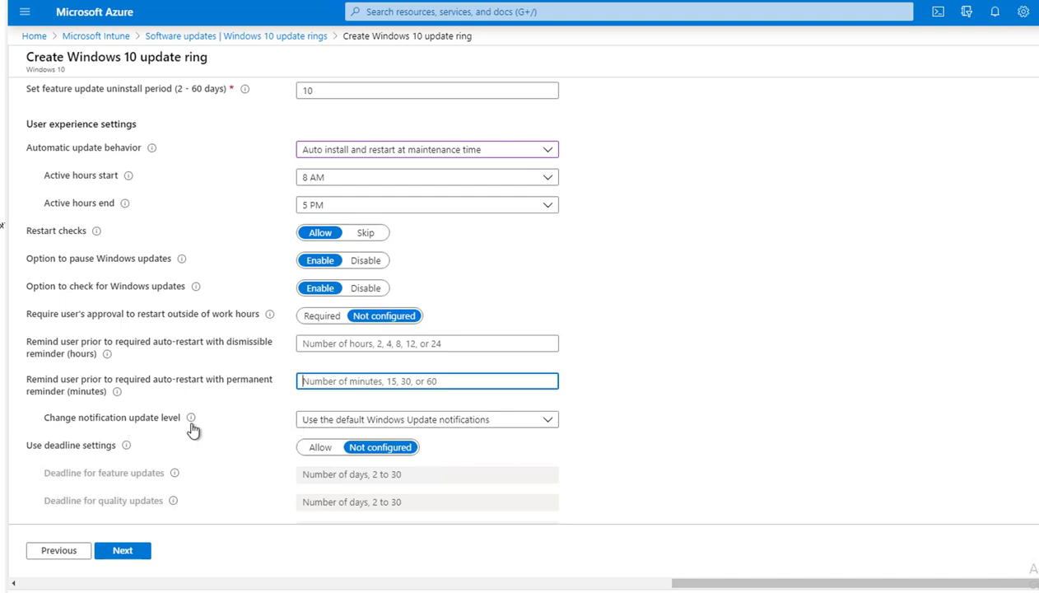
pyautogui.moveTo(191, 421)
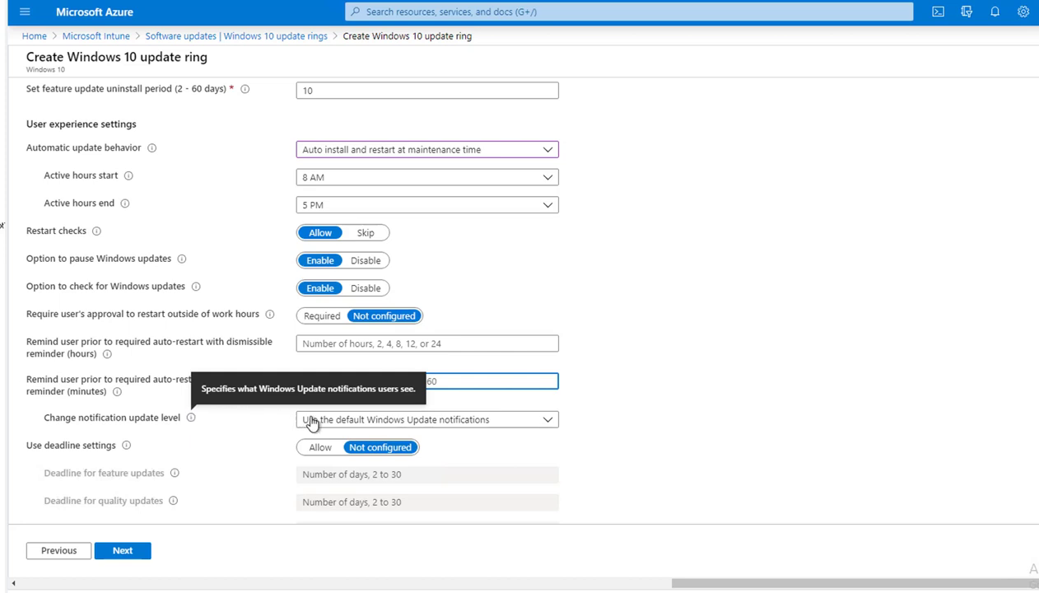
# Look through the notification update level options, keep the default Windows Update notifications, and continue to the ring's assignments
pyautogui.click(345, 423)
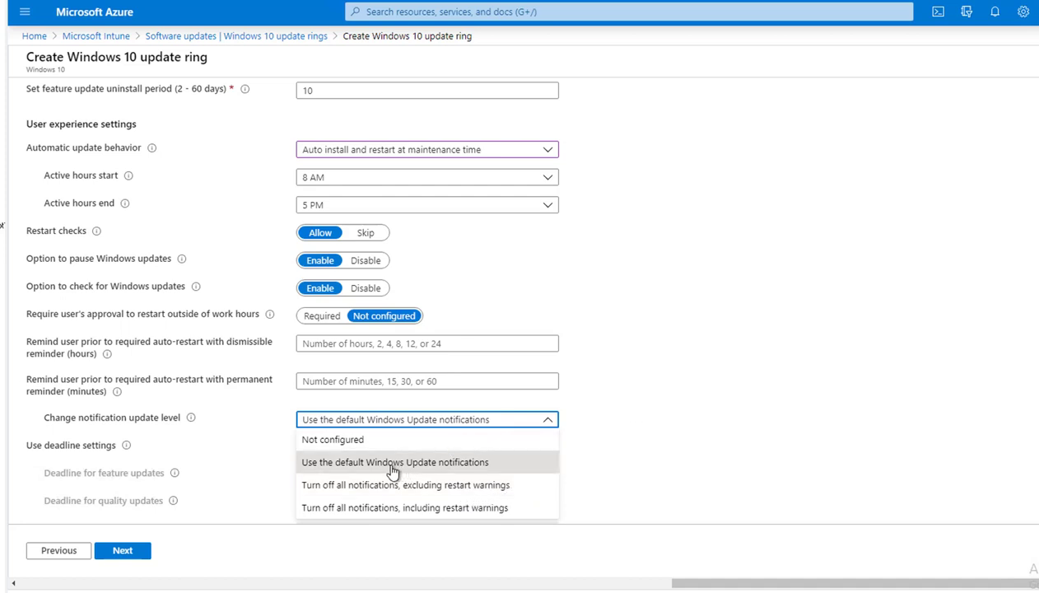
pyautogui.click(711, 419)
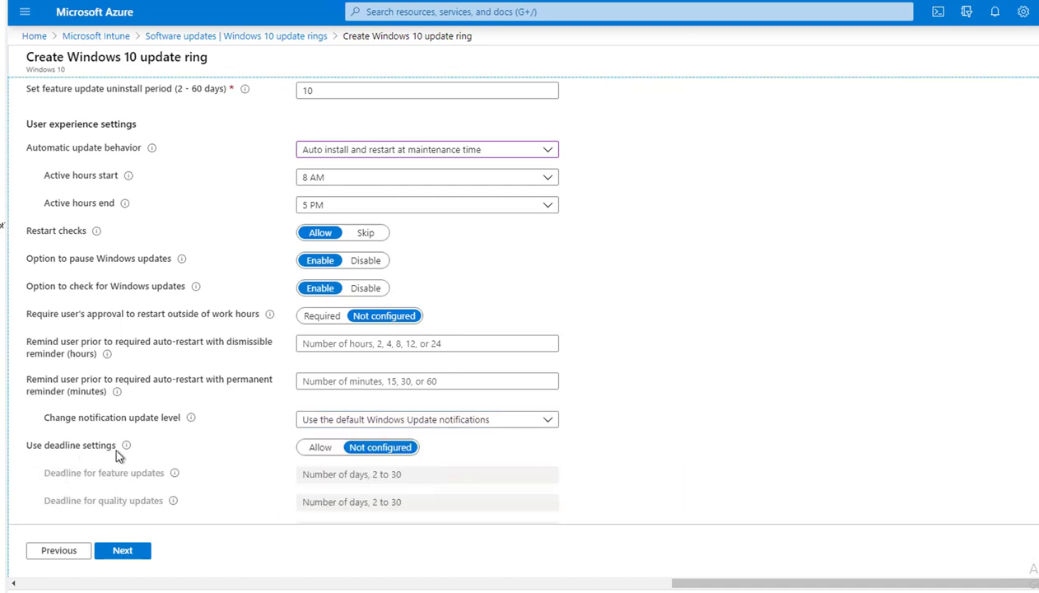
pyautogui.moveTo(127, 445)
pyautogui.click(128, 550)
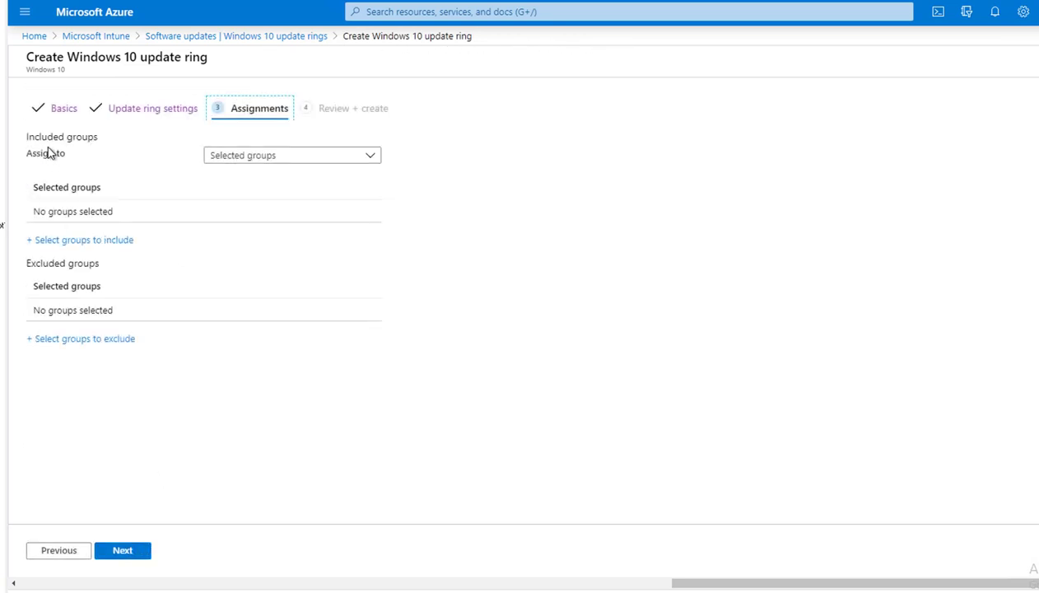
# Keep the assignment on selected groups and include the Windows10-006 group, found by searching for "windows"
pyautogui.click(244, 163)
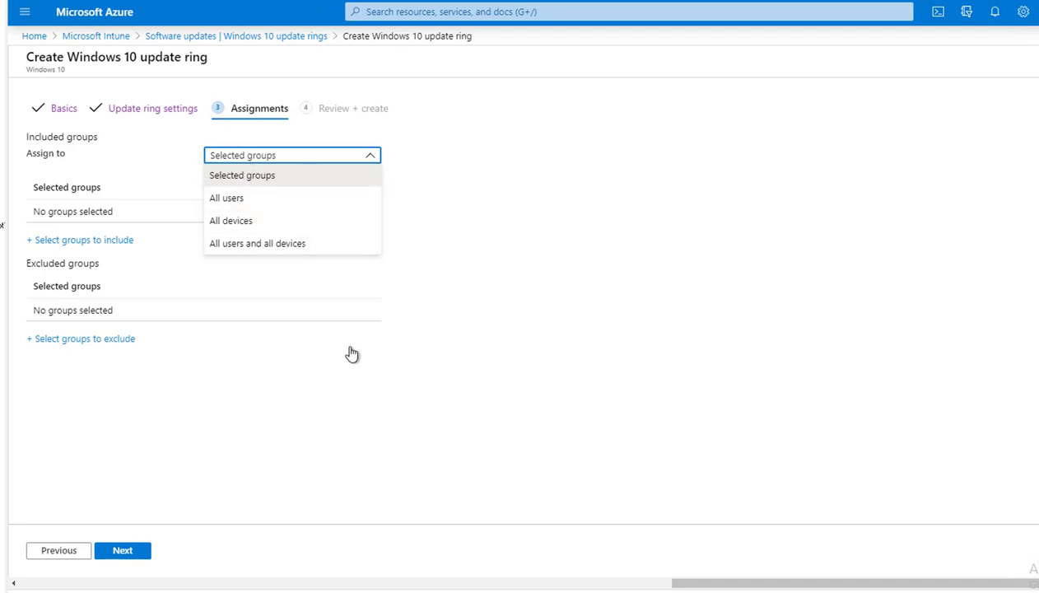
pyautogui.click(227, 463)
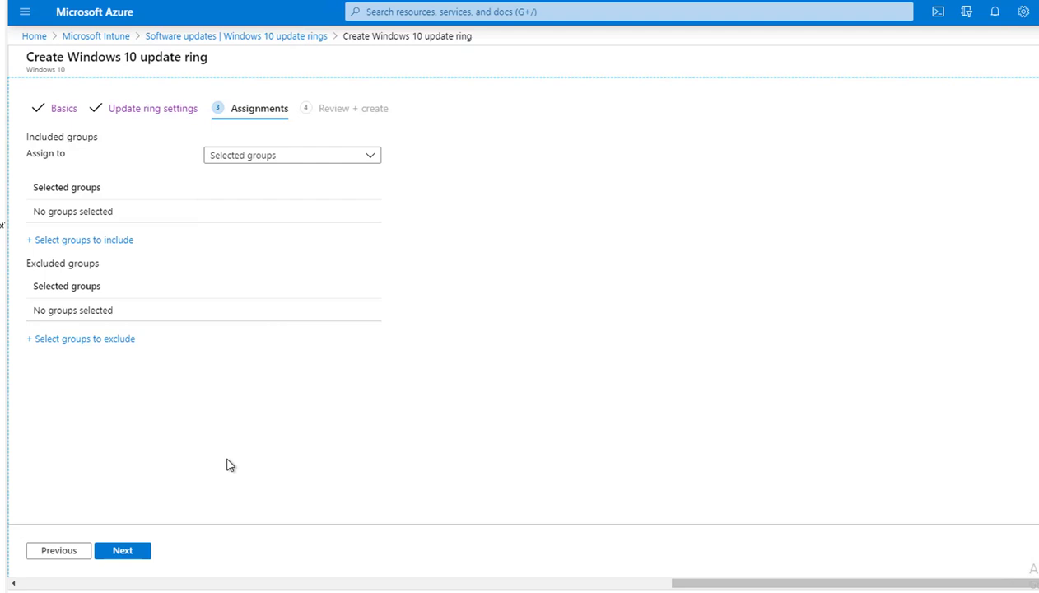
pyautogui.click(62, 245)
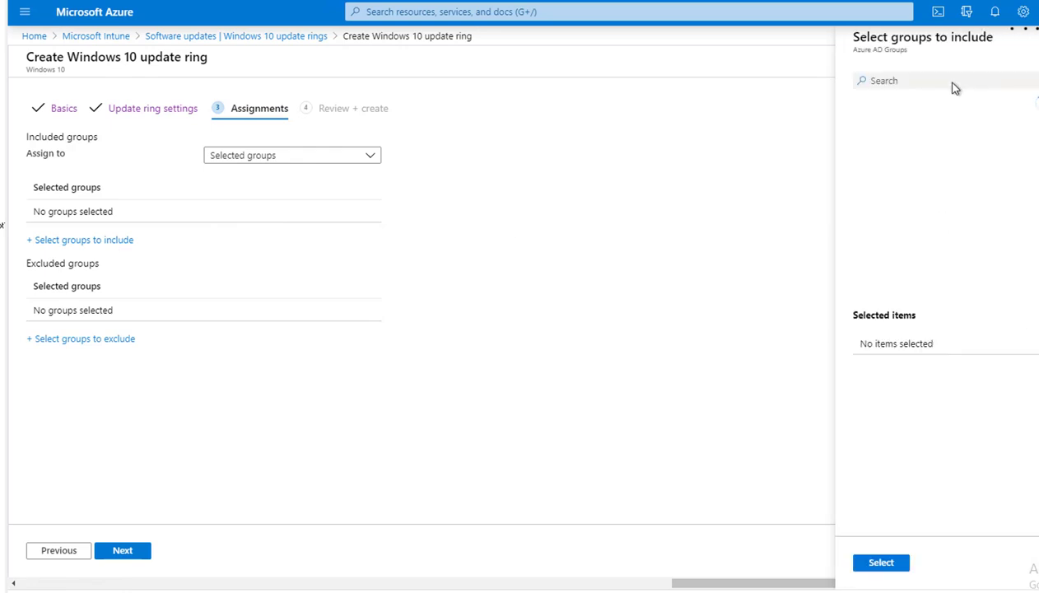
pyautogui.click(953, 86)
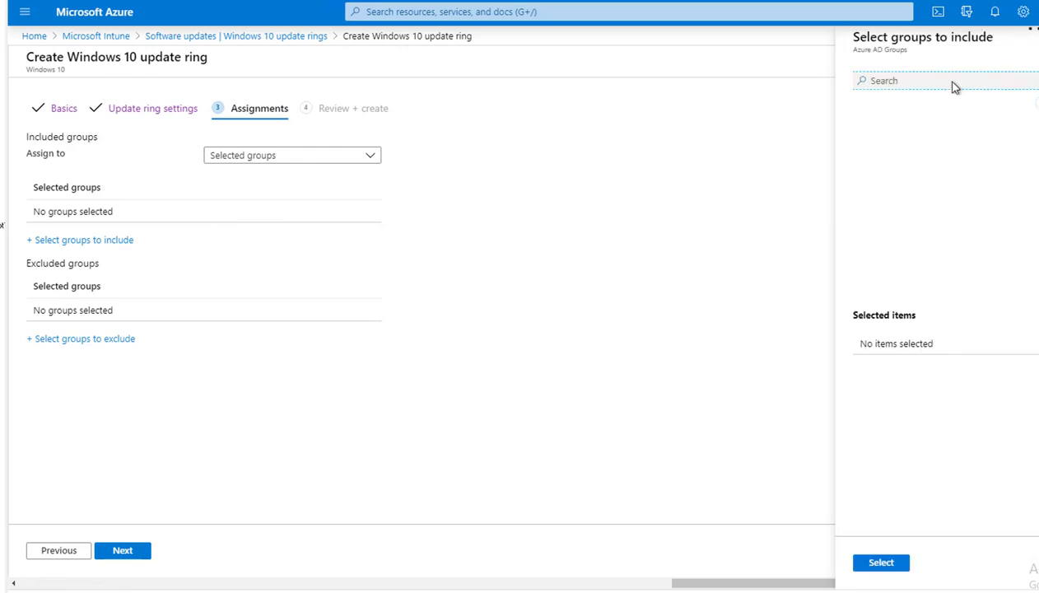
pyautogui.click(1018, 84)
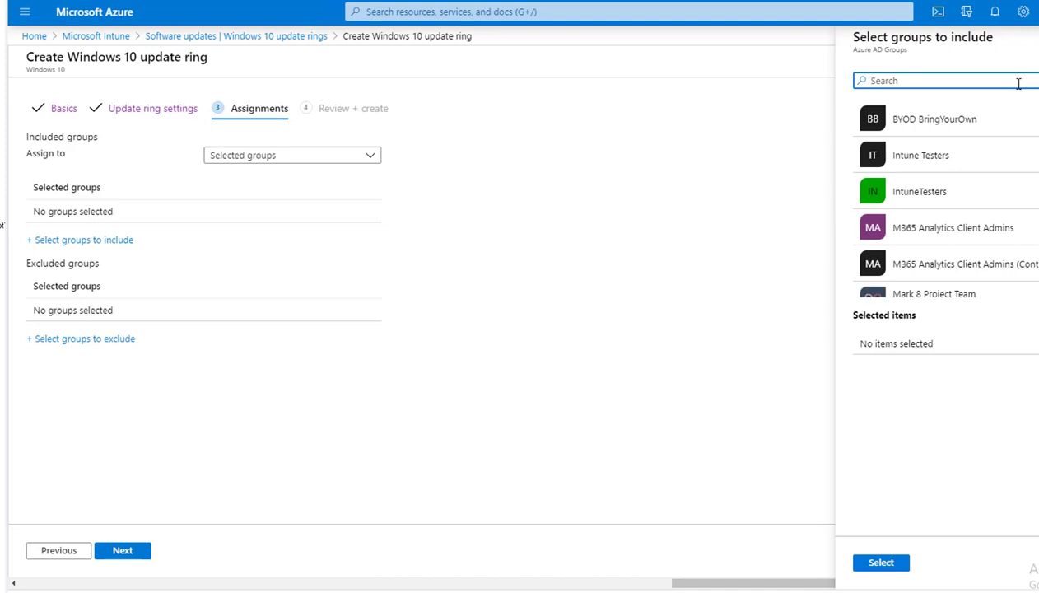
pyautogui.write('wind')
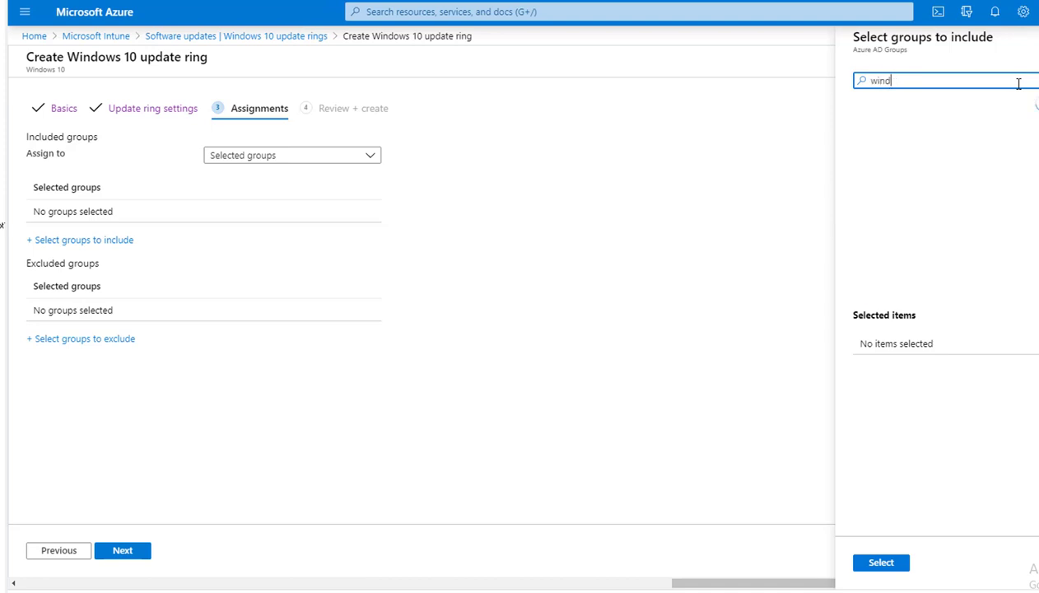
pyautogui.write('ows')
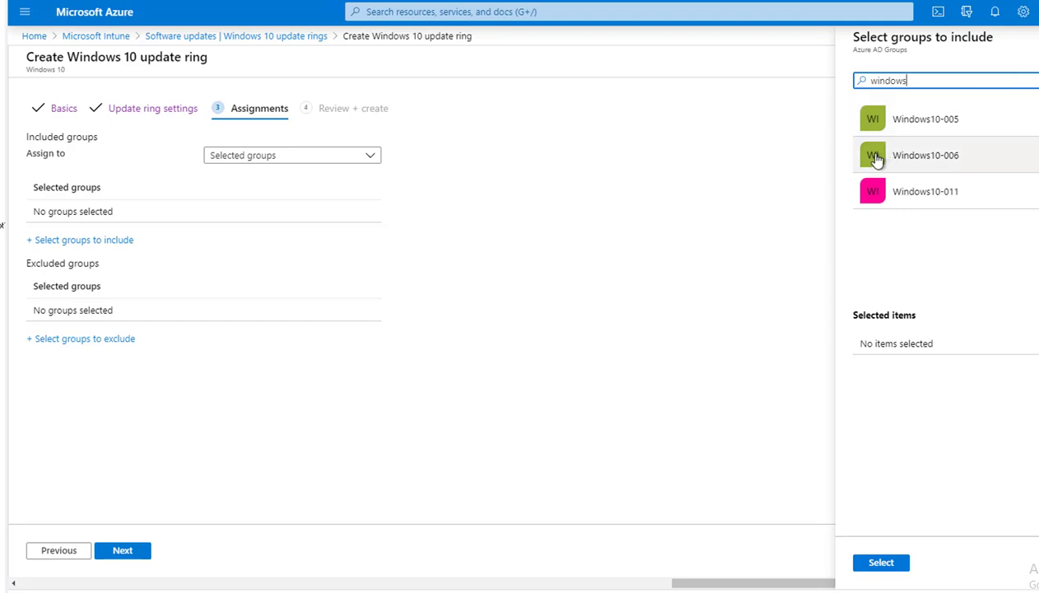
pyautogui.click(875, 159)
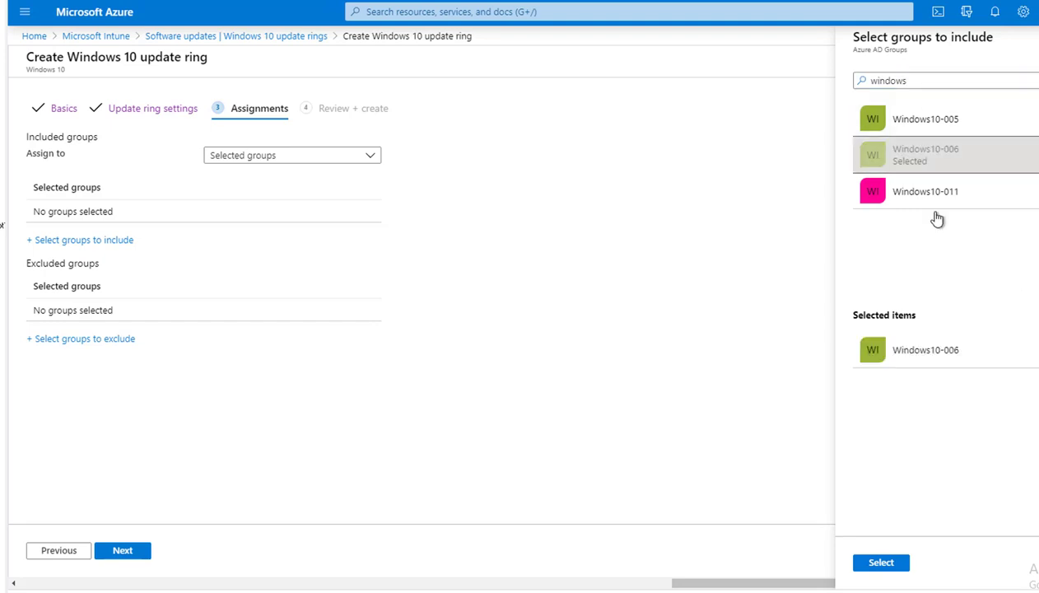
pyautogui.click(892, 564)
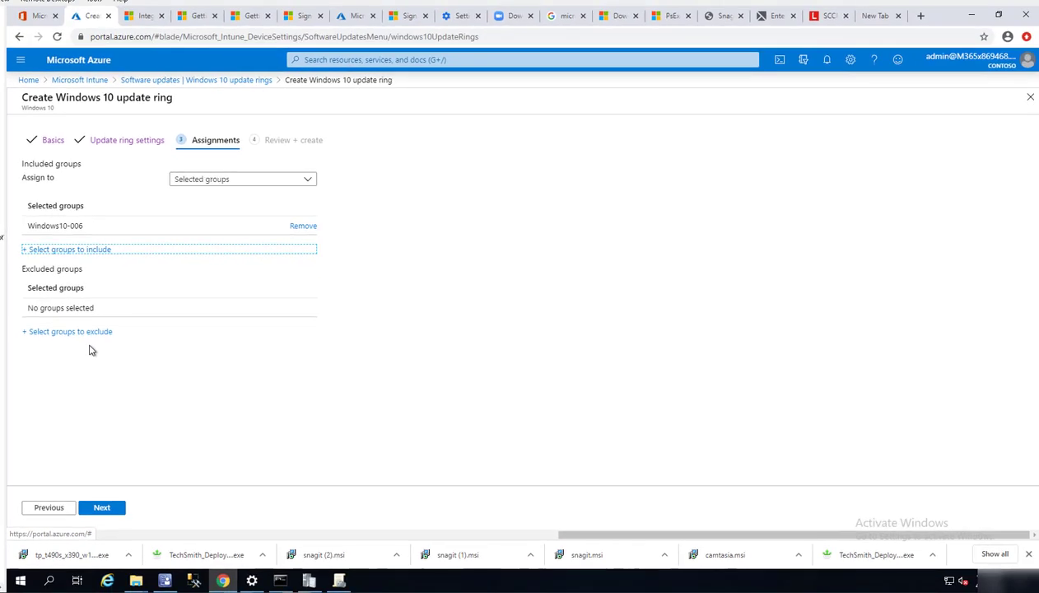
# Review the summary of the update ring's settings and create the ring
pyautogui.click(106, 507)
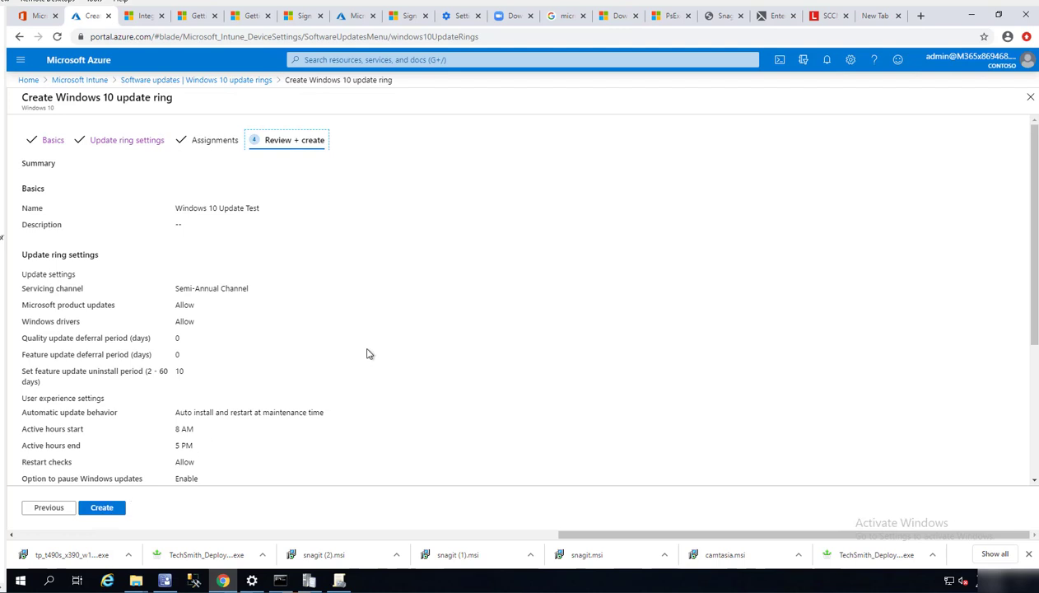
pyautogui.scroll(-4, 153, 251)
pyautogui.scroll(4, 157, 251)
pyautogui.scroll(-3, 165, 255)
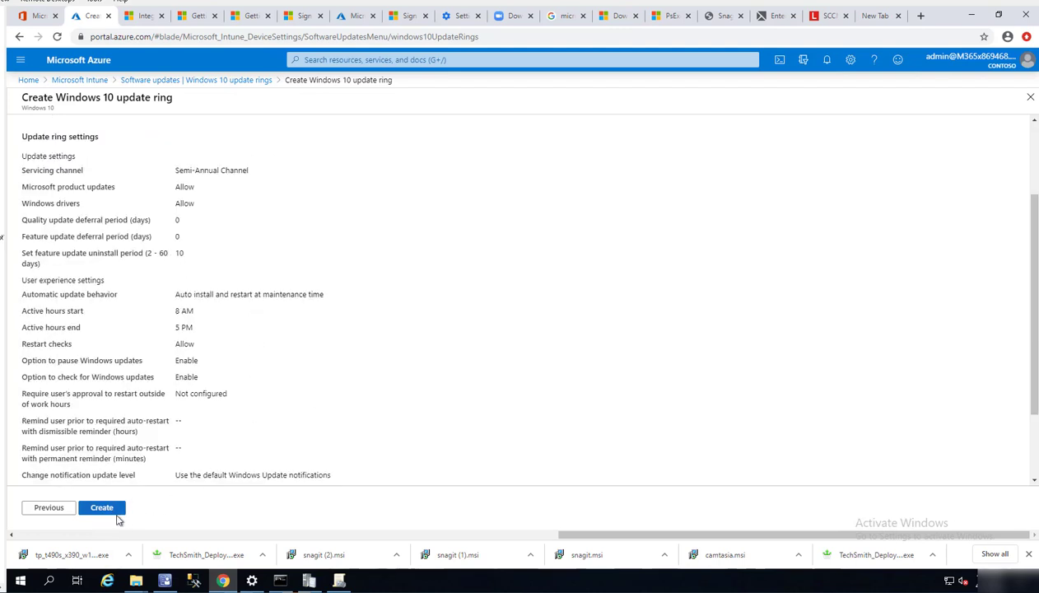
pyautogui.click(107, 508)
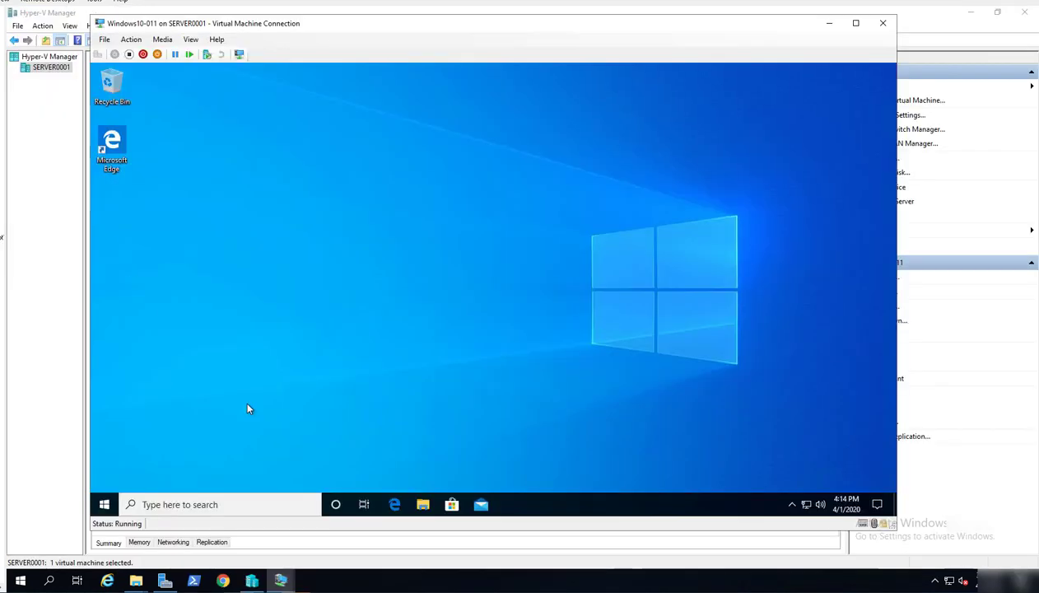
# Switch to the Windows10-006 virtual machine connection and shift its window slightly
pyautogui.moveTo(294, 580)
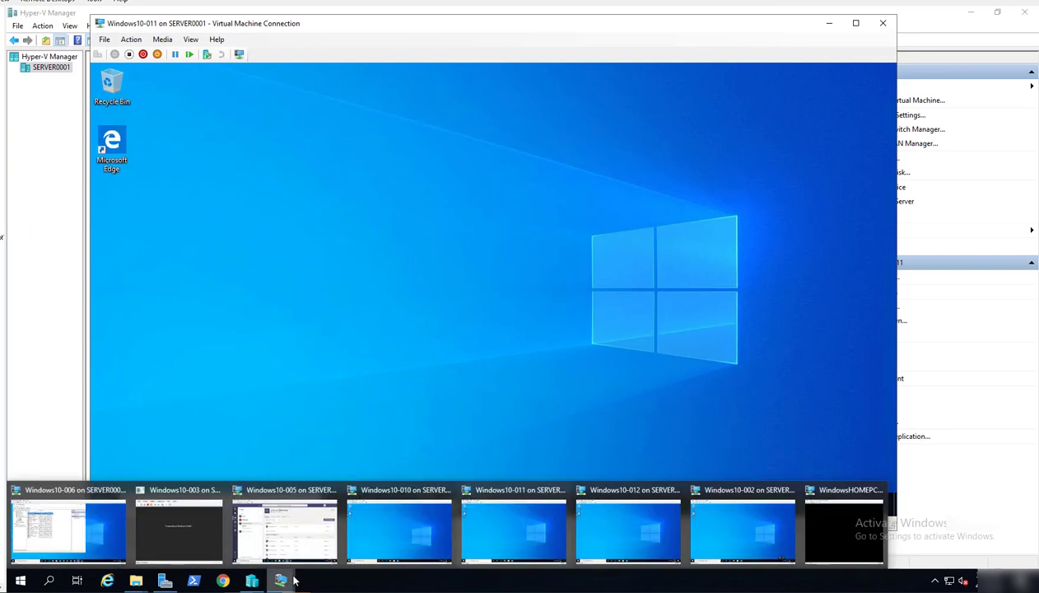
pyautogui.click(92, 512)
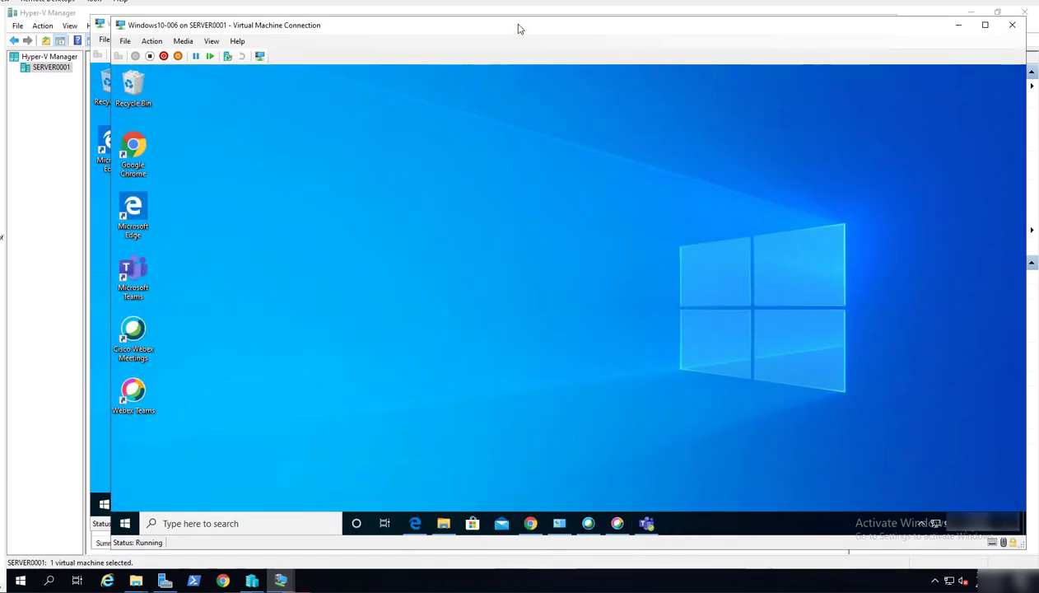
pyautogui.moveTo(518, 29); pyautogui.dragTo(500, 28)
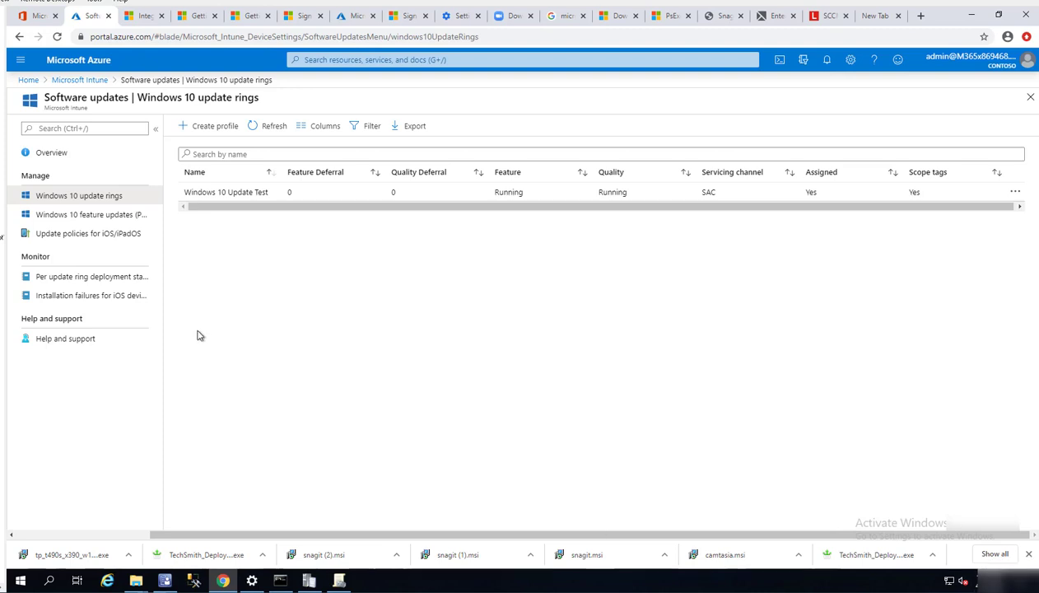
# Open the Windows 10 Update Test ring and check its device status, user status and end user update status
pyautogui.click(231, 193)
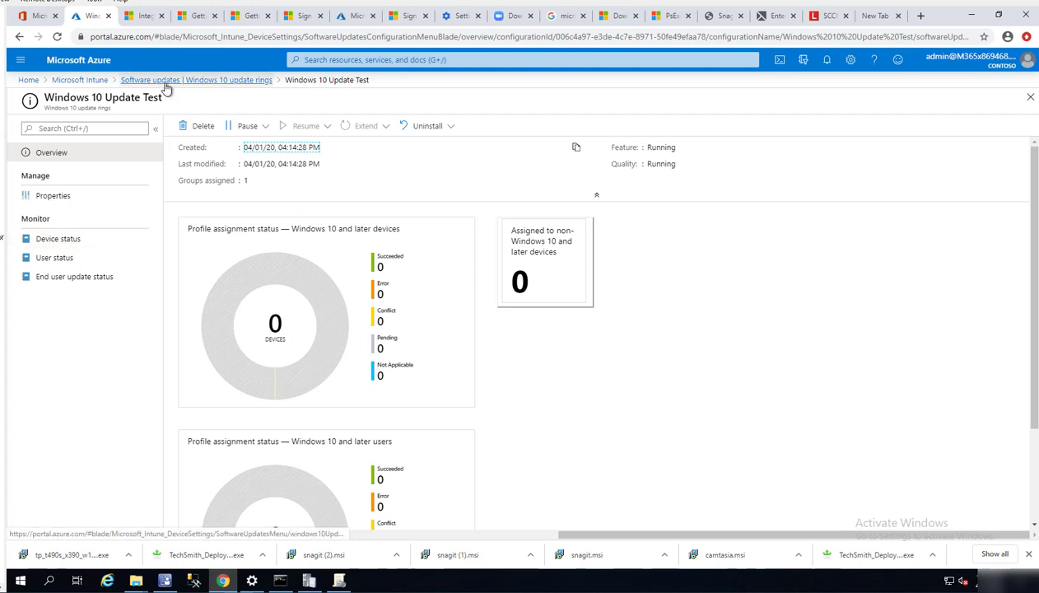
pyautogui.click(67, 246)
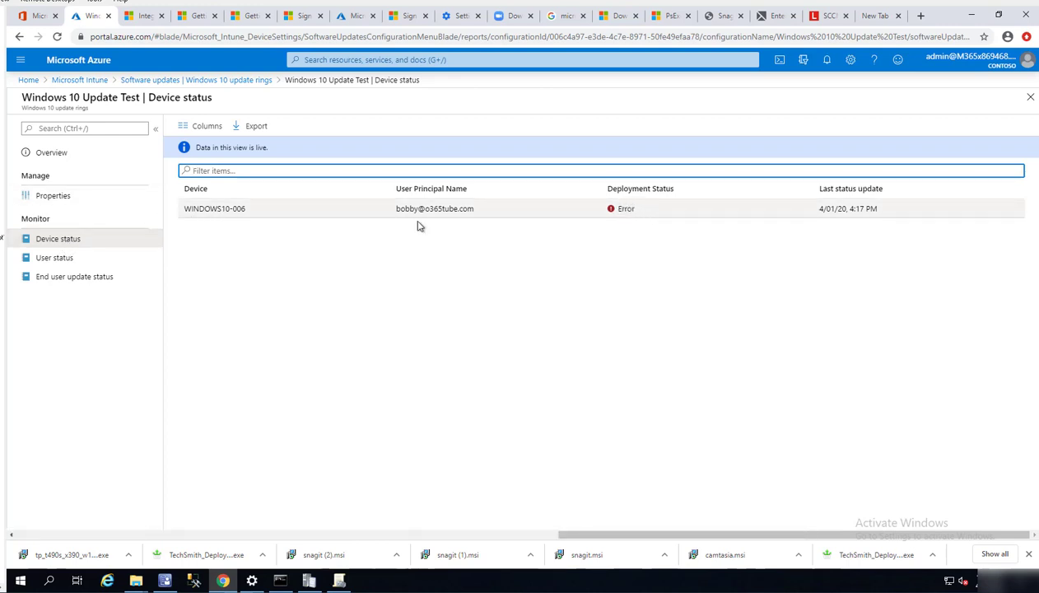
pyautogui.click(81, 259)
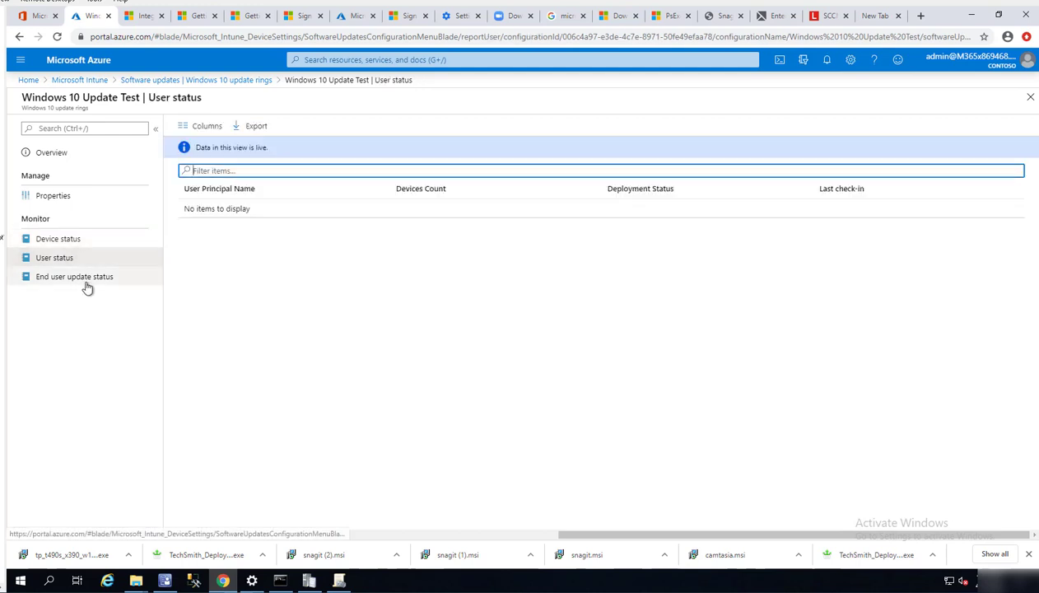
pyautogui.click(91, 280)
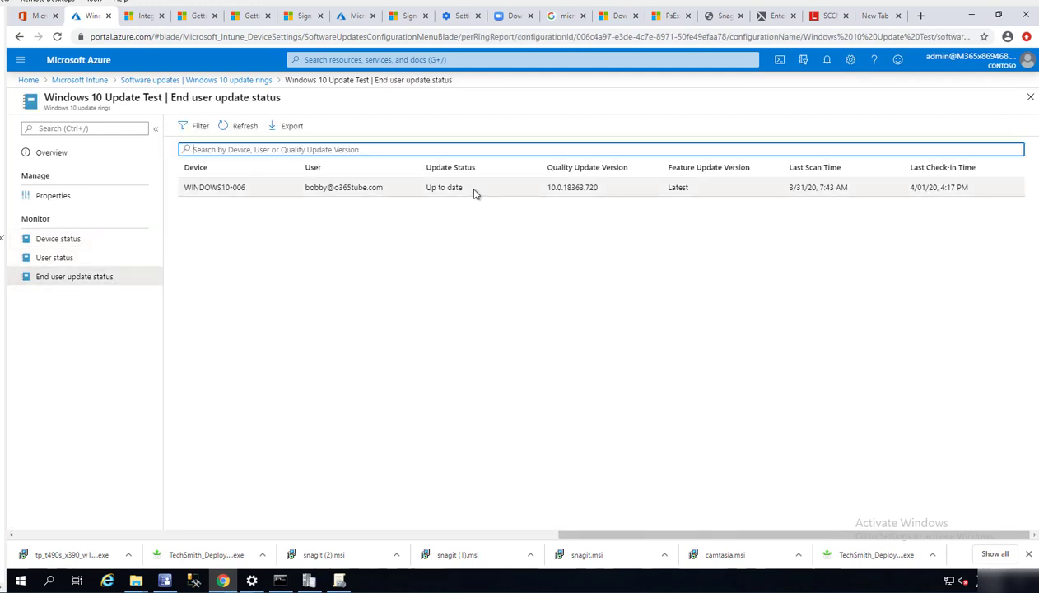
pyautogui.click(250, 190)
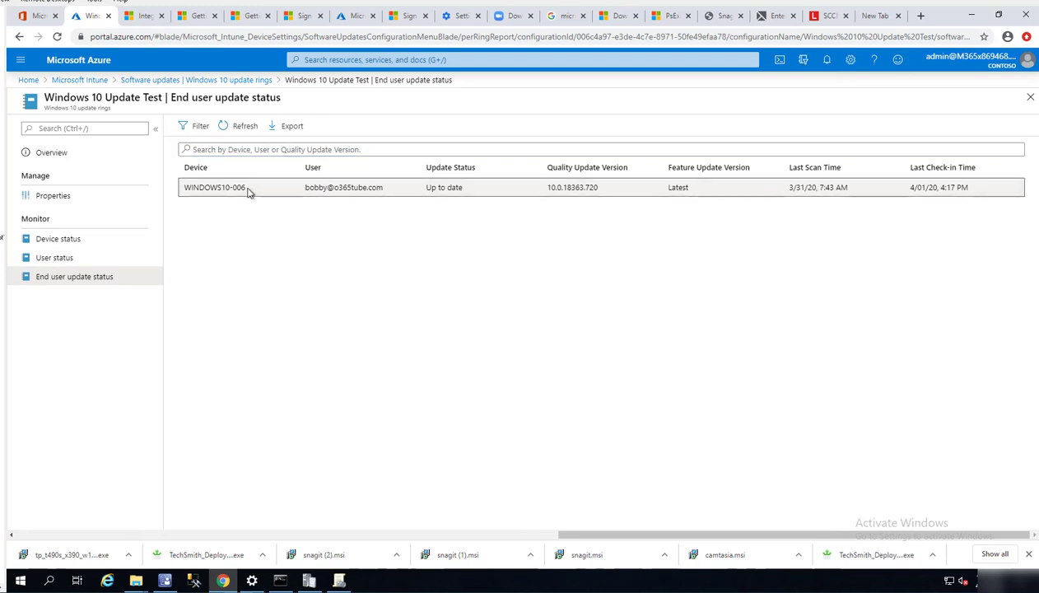
# View the WINDOWS10-006 device's details from the ring's device status report and return to the report
pyautogui.click(85, 238)
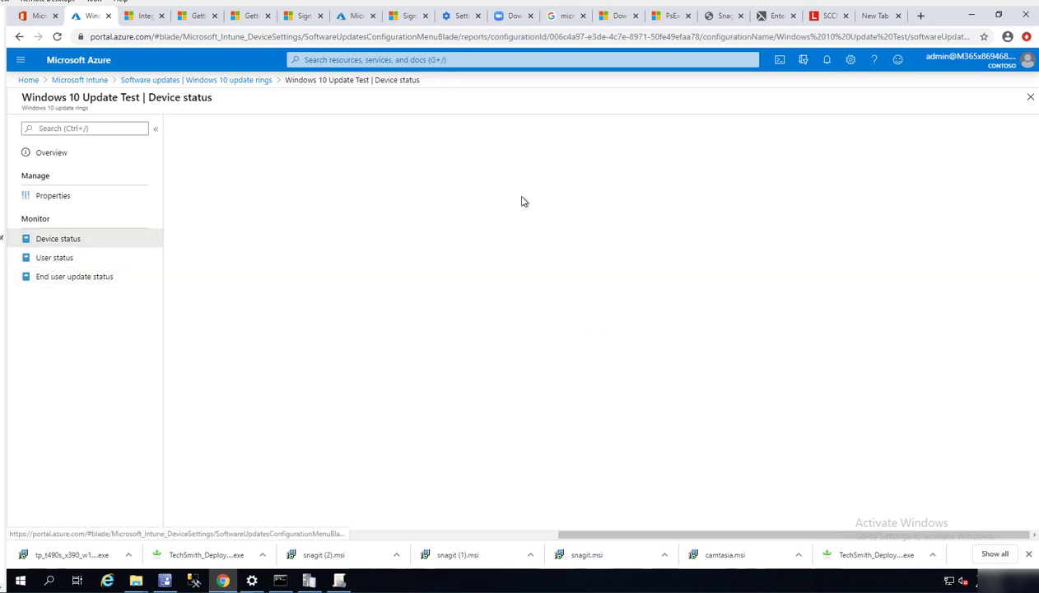
pyautogui.click(621, 211)
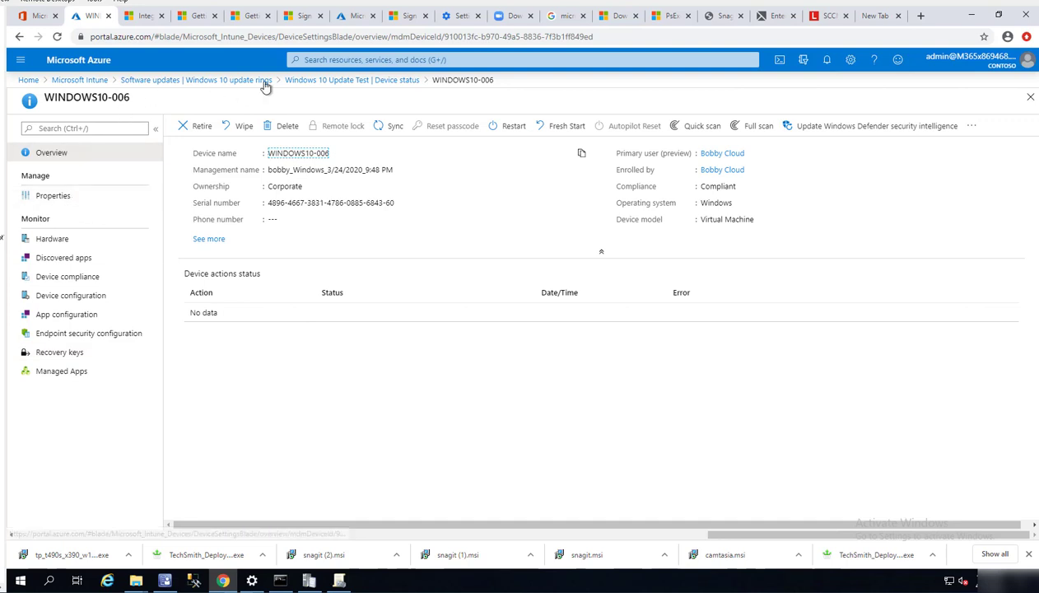
pyautogui.click(305, 84)
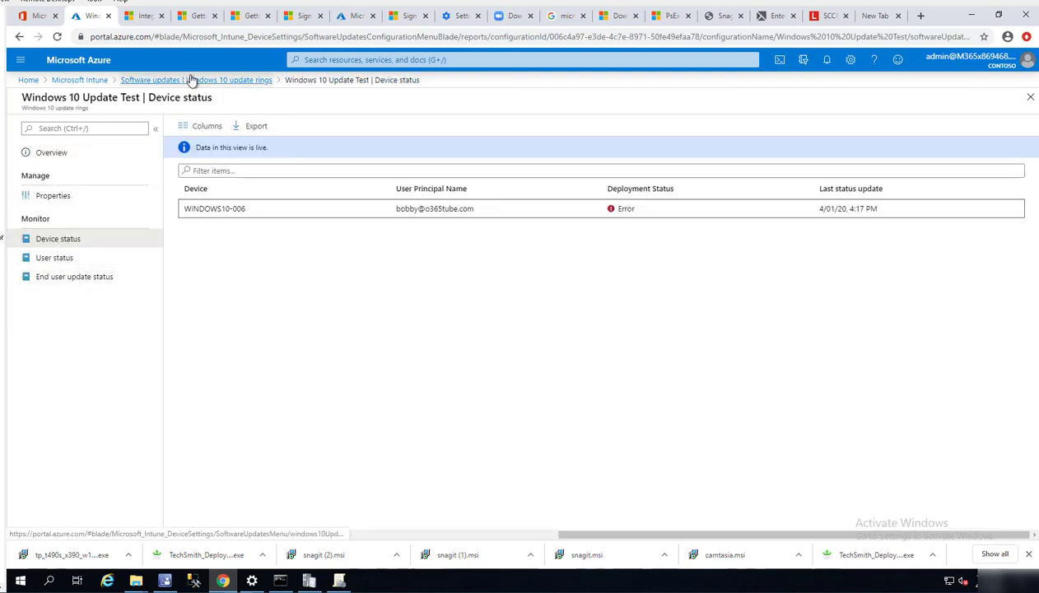
# Go back to the list of update rings and examine the Windows 10 Update Test ring's profile assignment overview
pyautogui.click(218, 84)
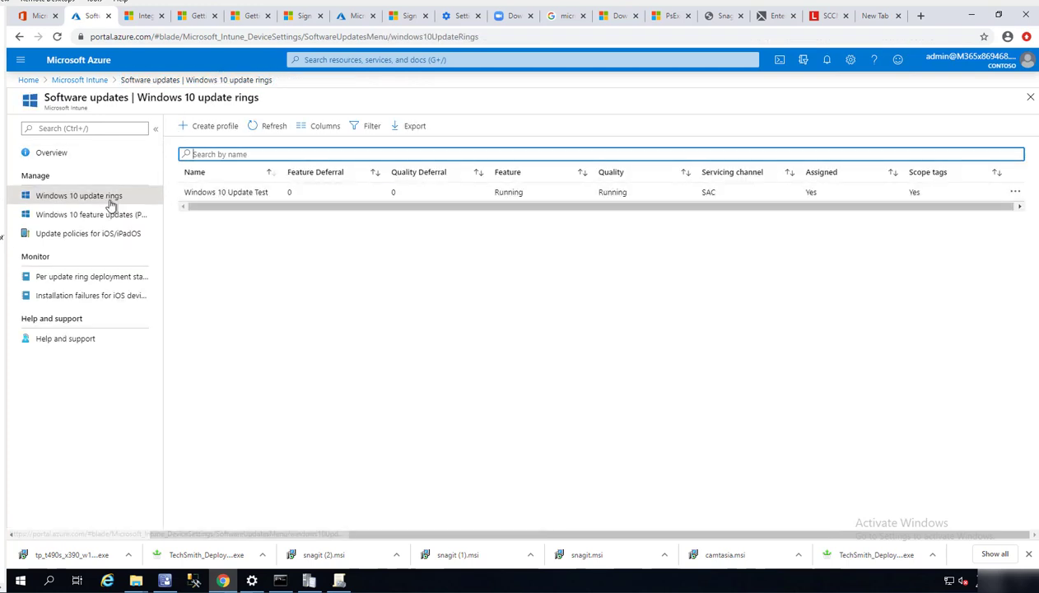
pyautogui.click(241, 198)
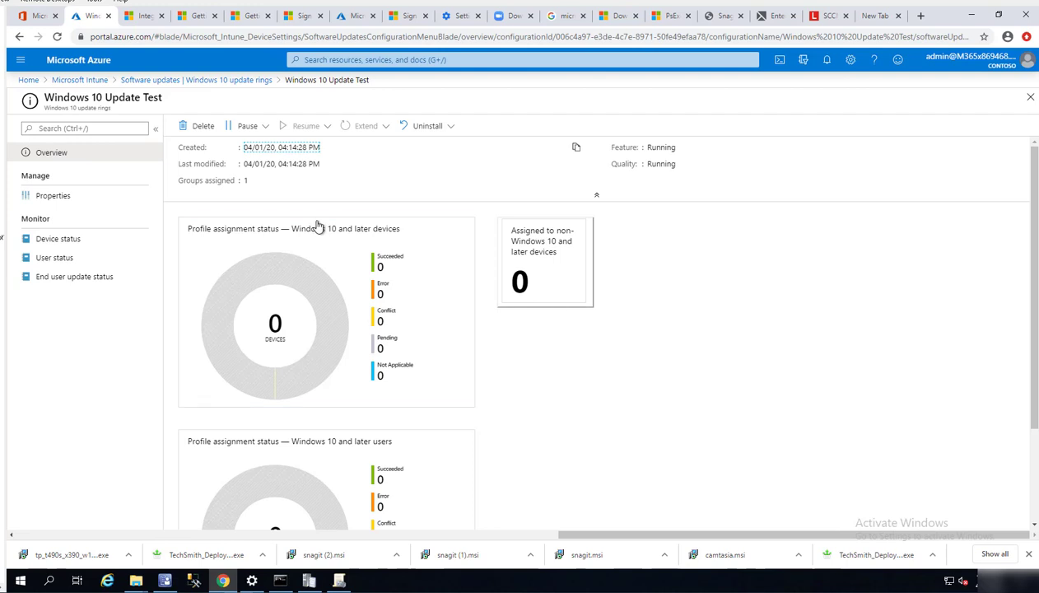
pyautogui.scroll(-3, 535, 338)
pyautogui.scroll(3, 580, 329)
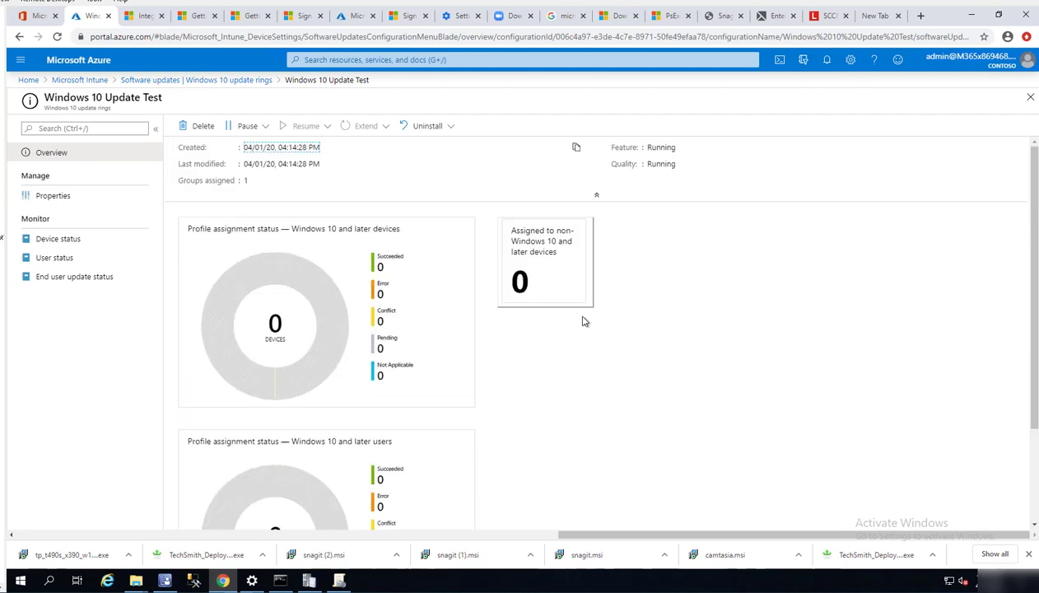